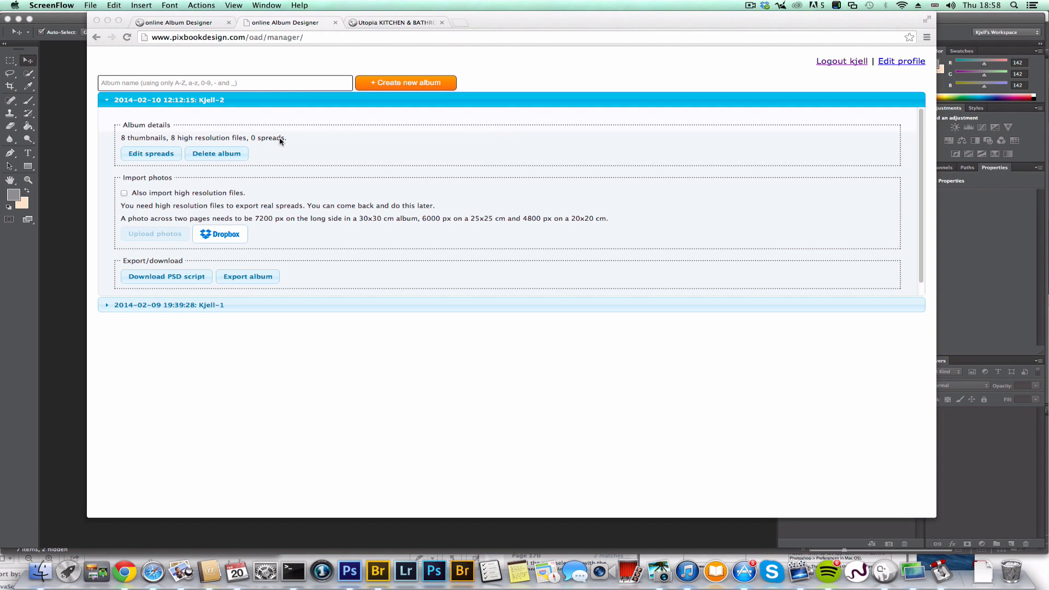
Create a new album named 'Emelie' in the album manager
left_click(235, 84)
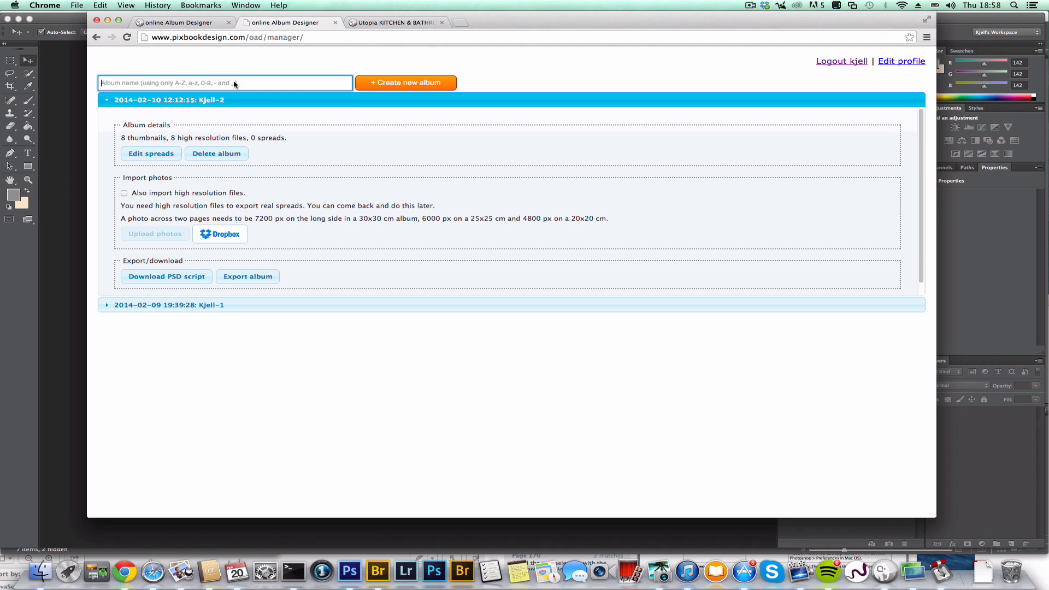
type("Emel")
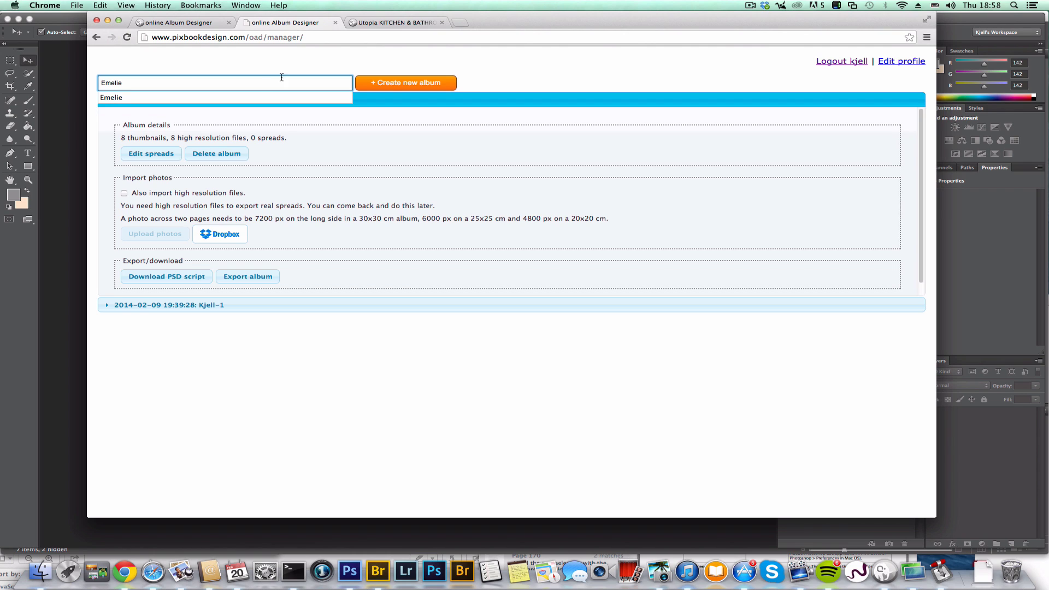
type("ie")
left_click(389, 82)
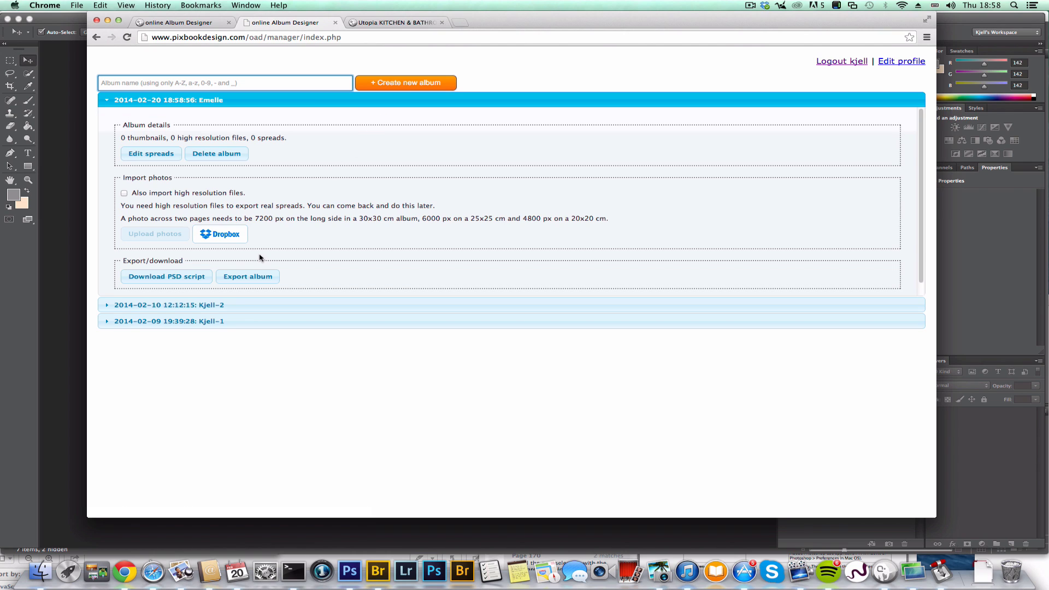
Import all 27 photos, Emelie-007.jpg through Emelie-166.jpg, from the Dropbox Emelie folder
left_click(229, 236)
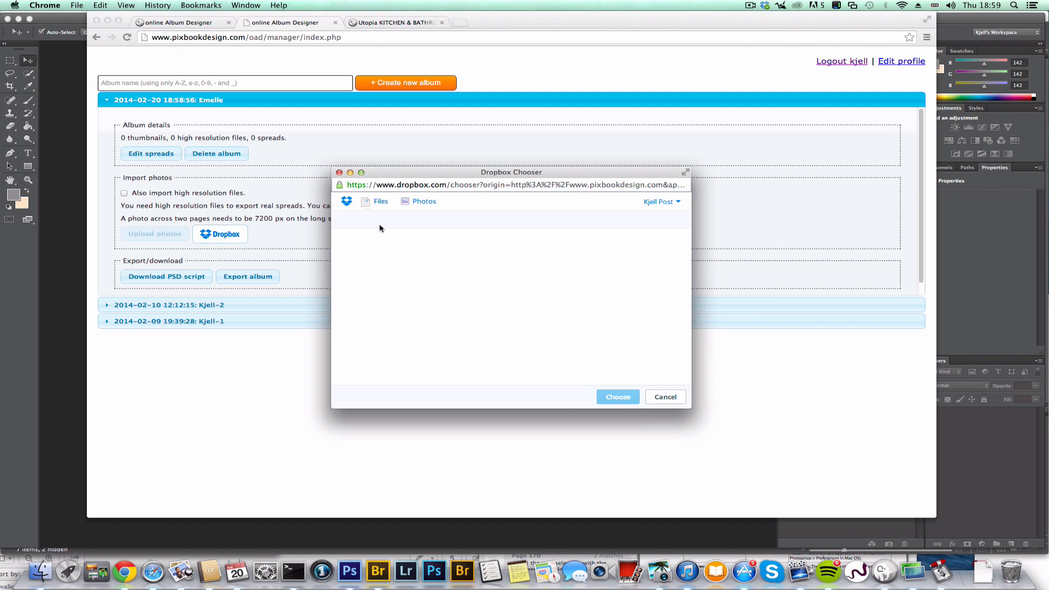
left_click(384, 245)
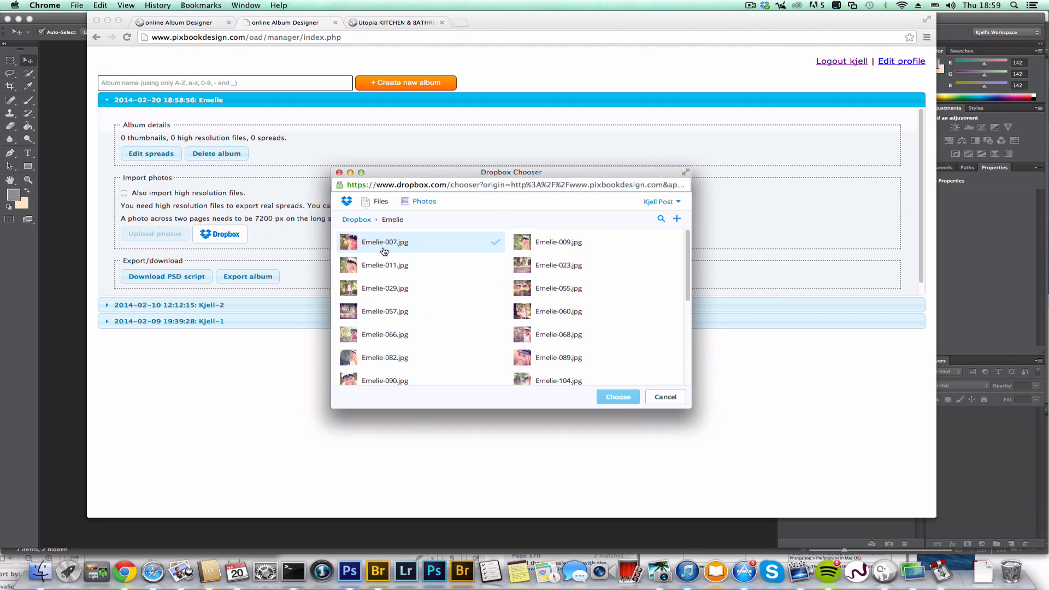
left_click(385, 247)
scroll(386, 328, "down", 5)
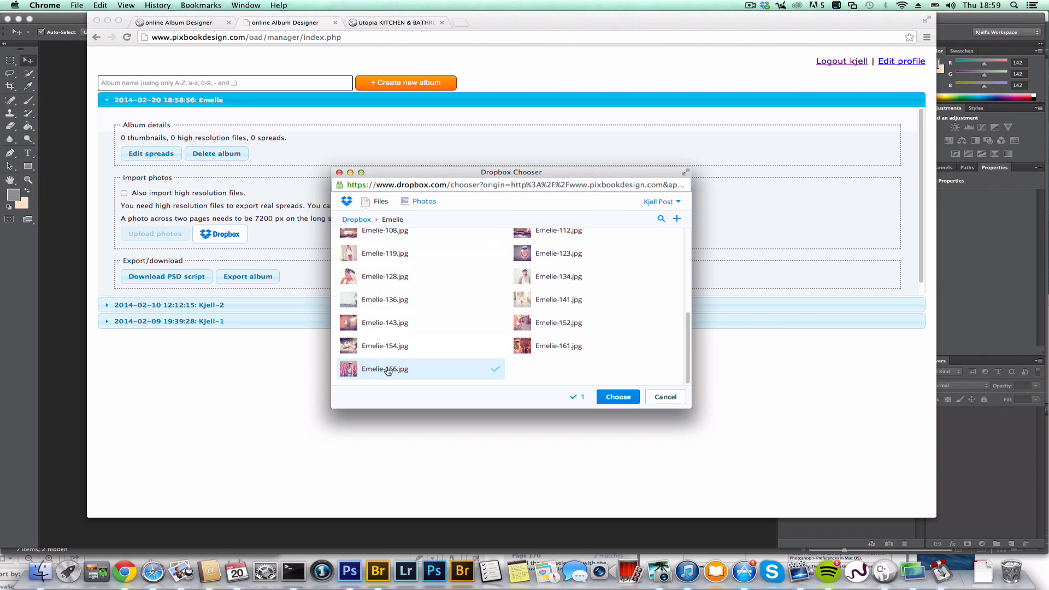
left_click(387, 370, "shift")
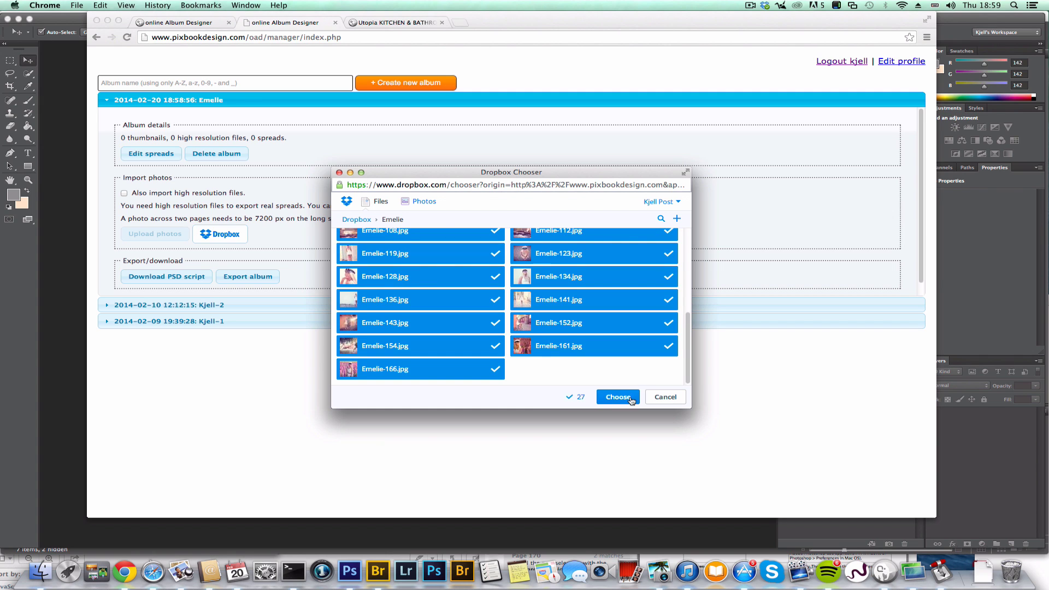
left_click(628, 397)
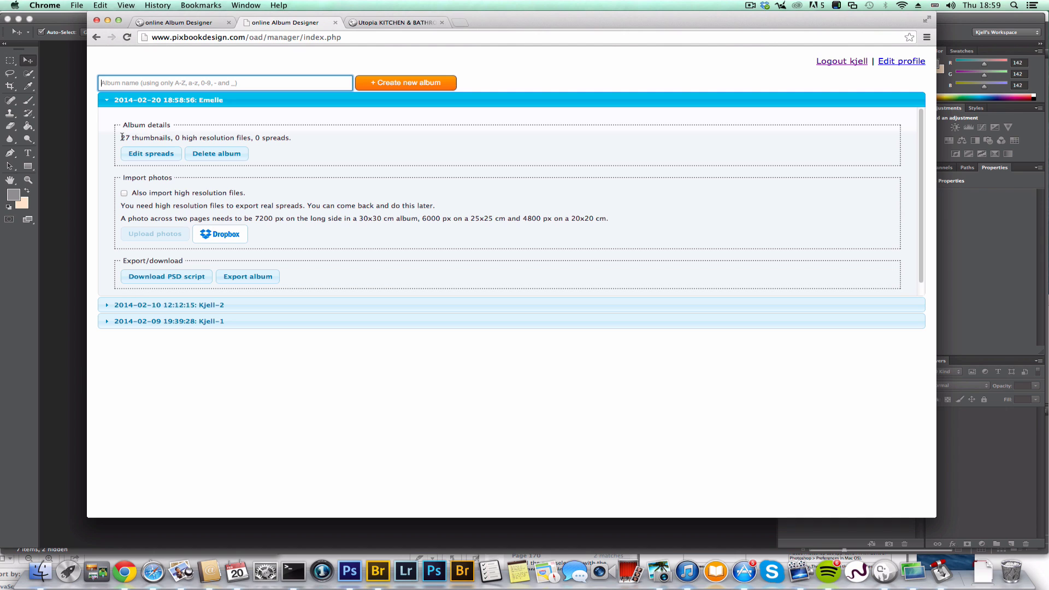
left_click_drag(122, 137, 173, 139)
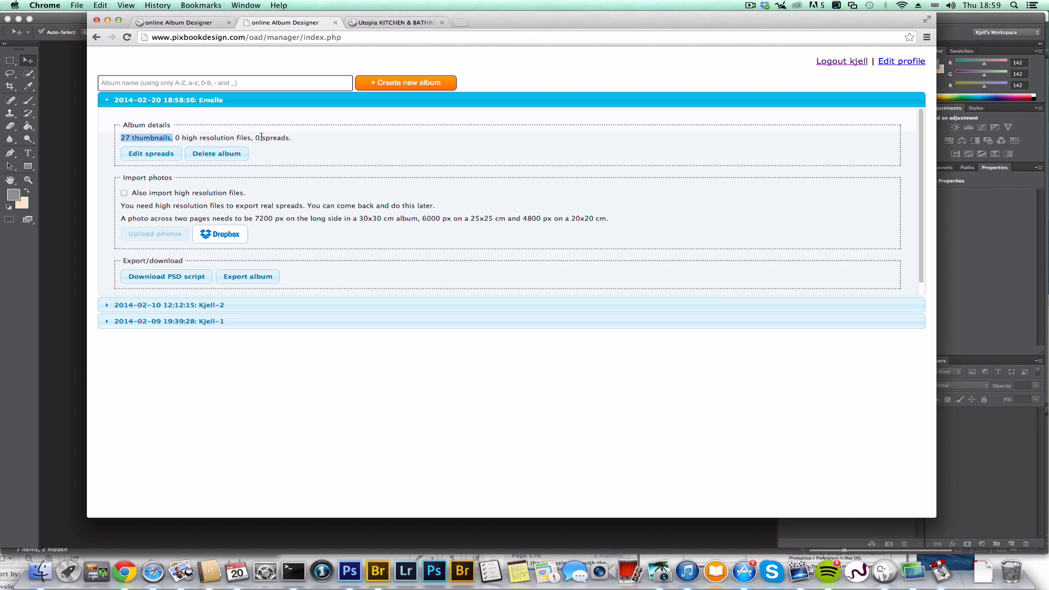
Place four photos onto the first blank spread in the designer
left_click(152, 155)
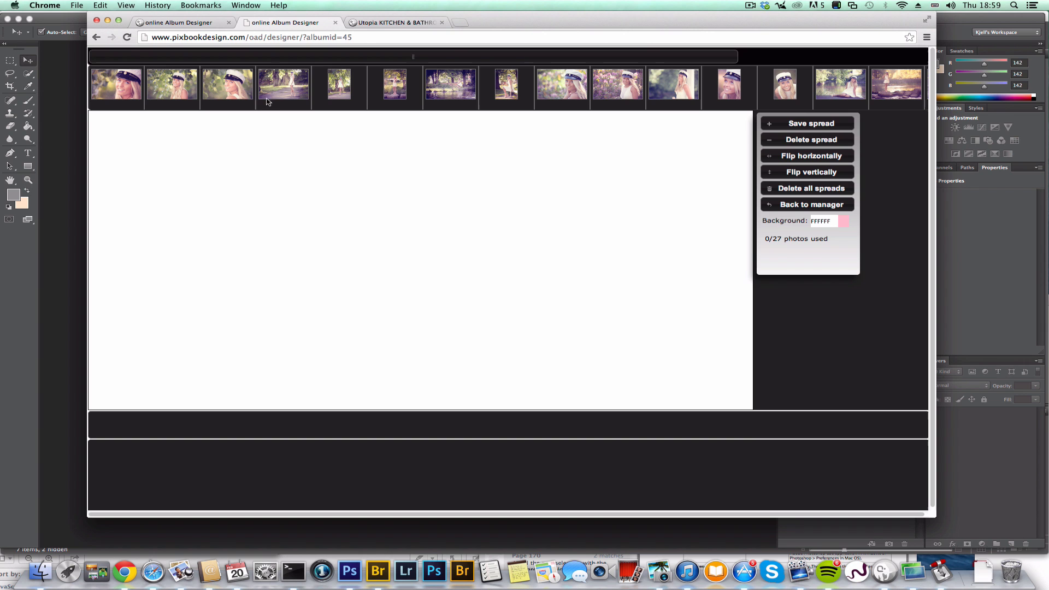
left_click(283, 84)
left_click(331, 90)
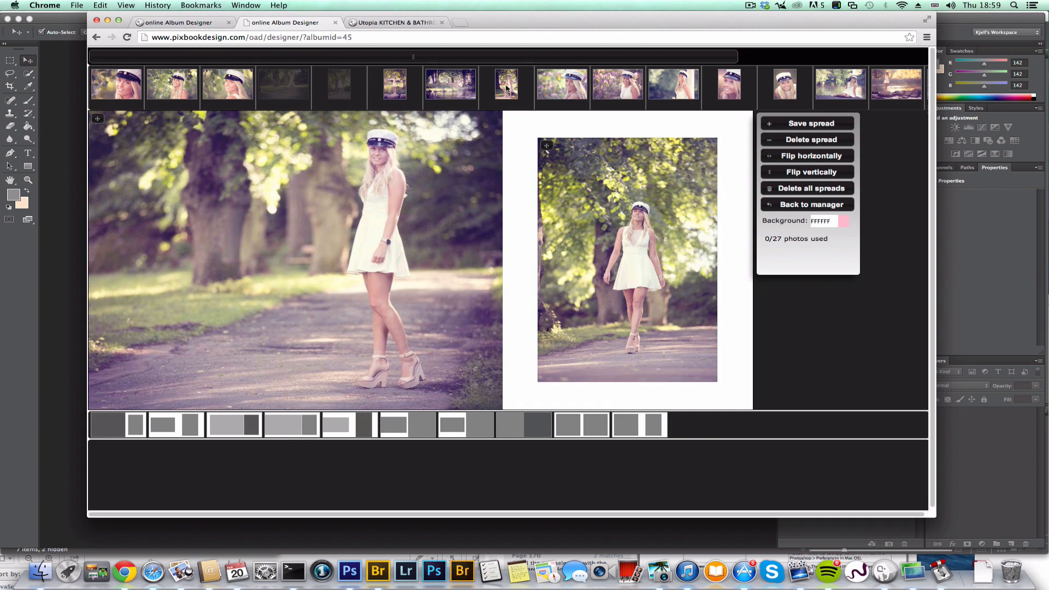
left_click(506, 84)
left_click_drag(674, 85, 658, 193)
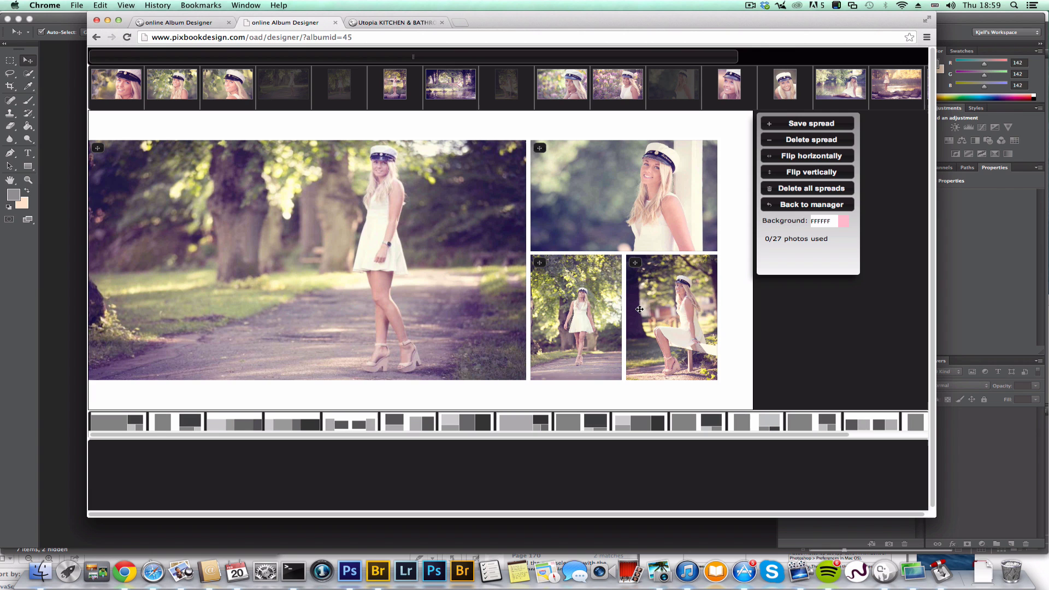
Swap photos, mirror so the large portrait sits right, adjust crops, and save the spread
left_click_drag(543, 152, 317, 230)
left_click(795, 158)
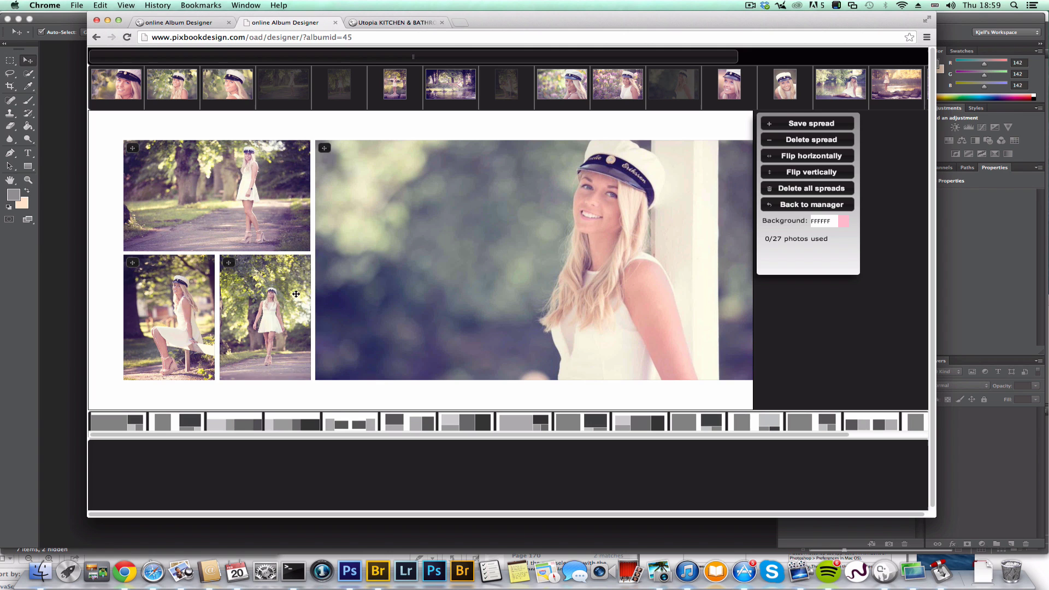
scroll(263, 304, "up", 5)
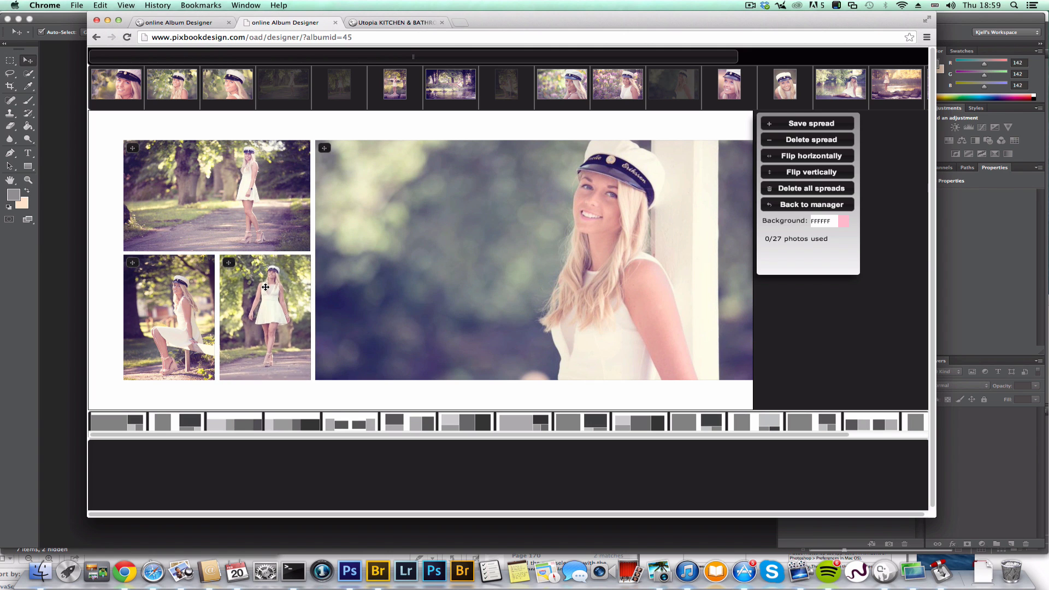
left_click_drag(134, 265, 232, 277)
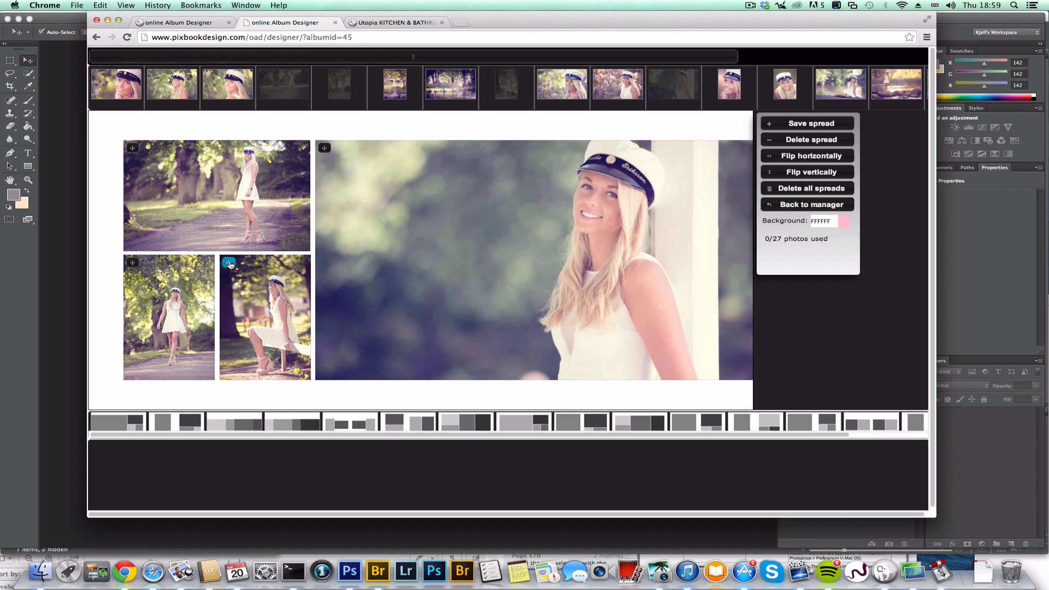
left_click_drag(181, 291, 176, 283)
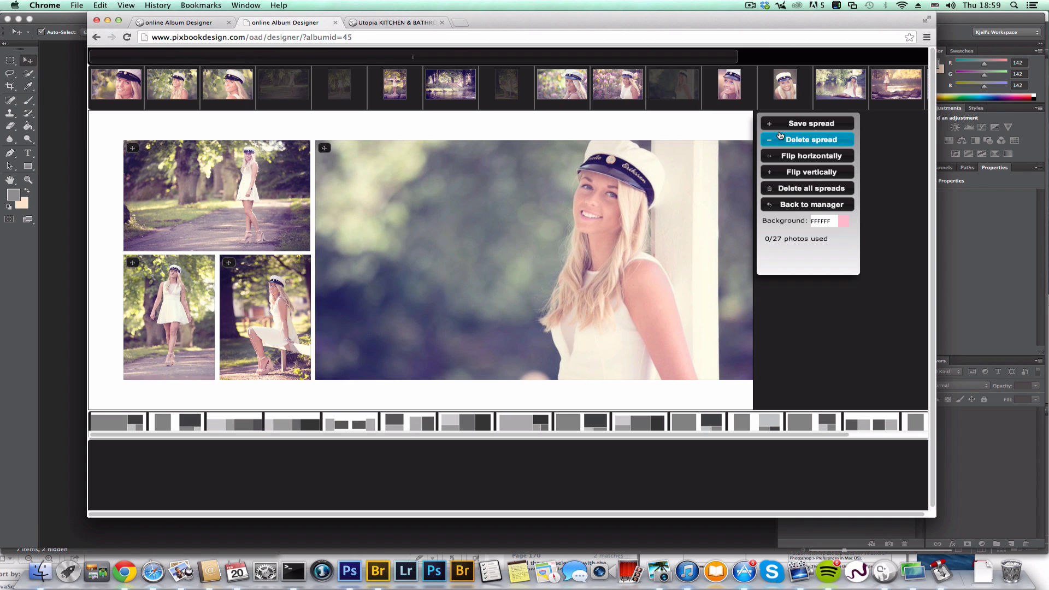
left_click(811, 123)
Place and swap two cap portraits, apply the white-margin layout, and save the spread
scroll(525, 87, "right", 10)
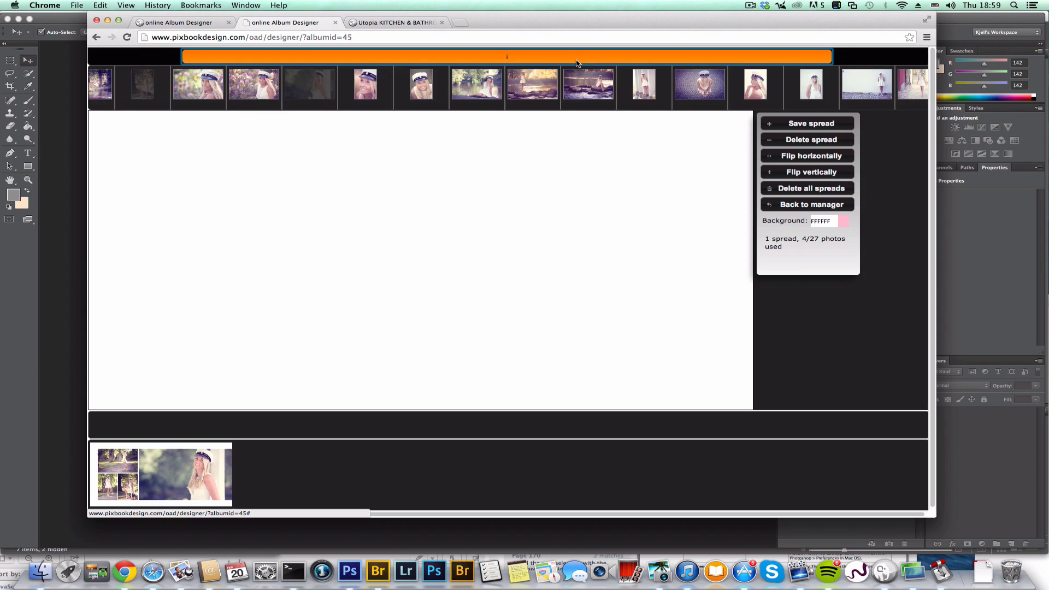
left_click_drag(244, 88, 583, 156)
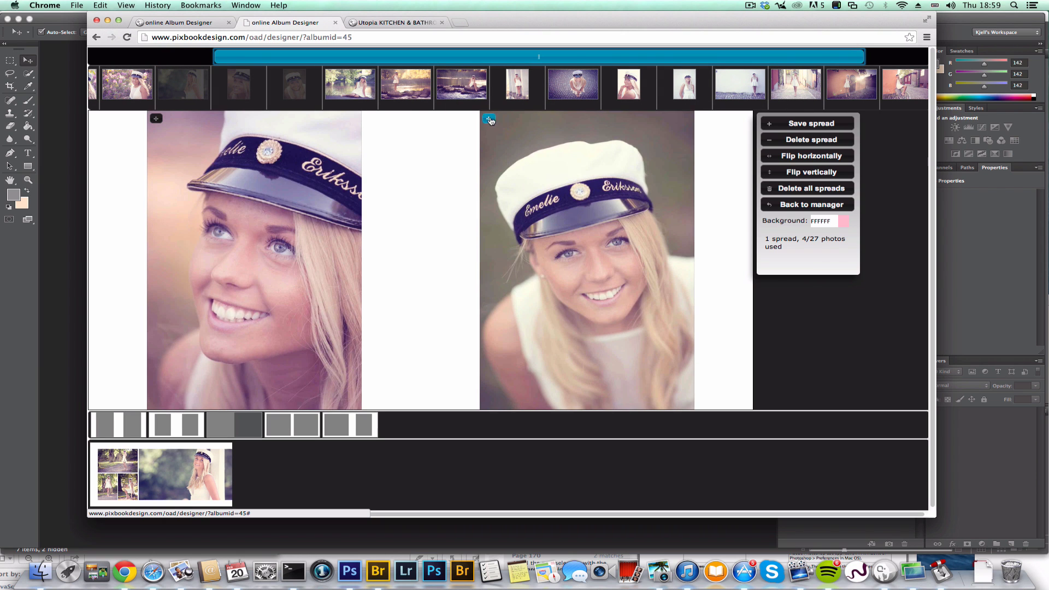
left_click_drag(489, 118, 328, 143)
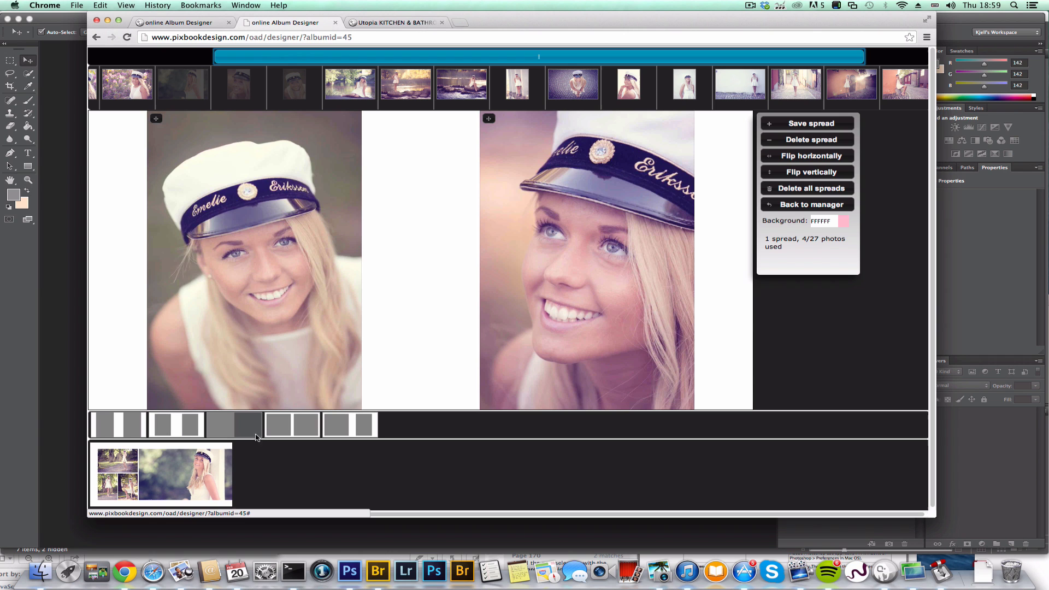
left_click(179, 426)
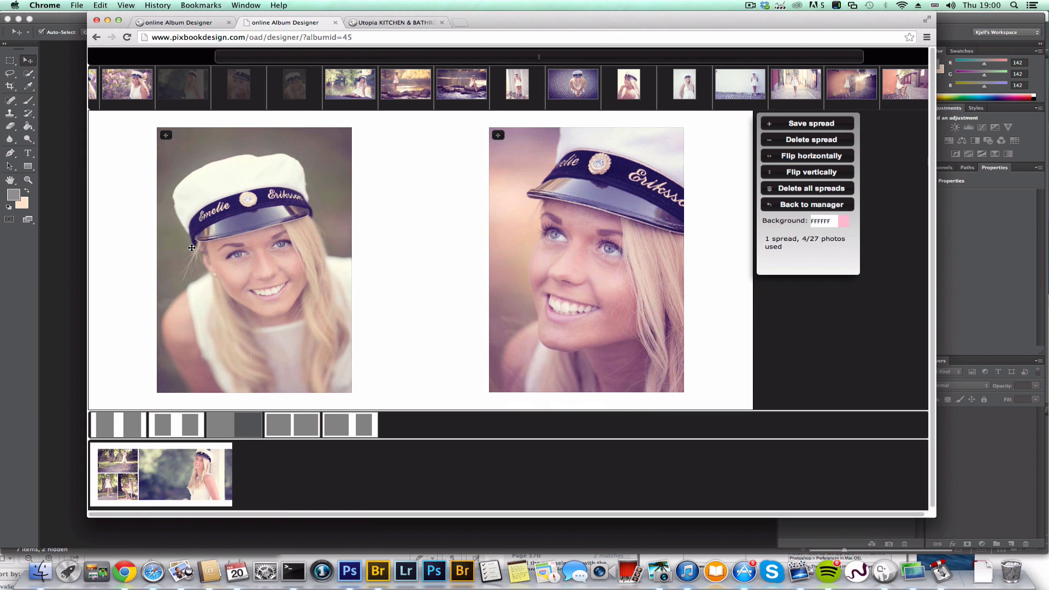
scroll(192, 248, "up", 2)
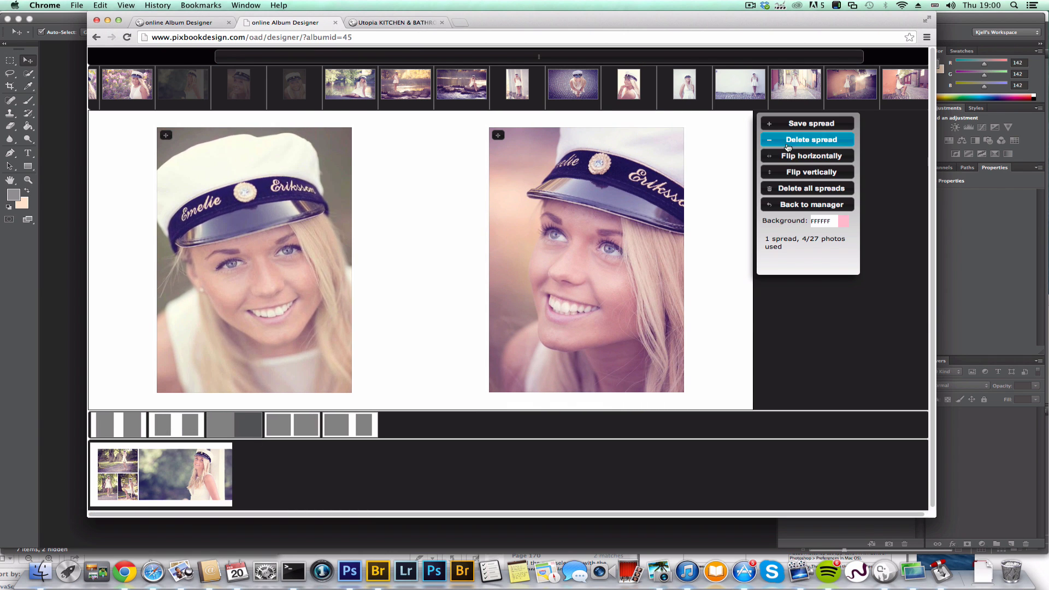
left_click(781, 124)
Add the cap portrait beside the standing wall photo and try mirroring and moving it
left_click_drag(454, 56, 491, 171)
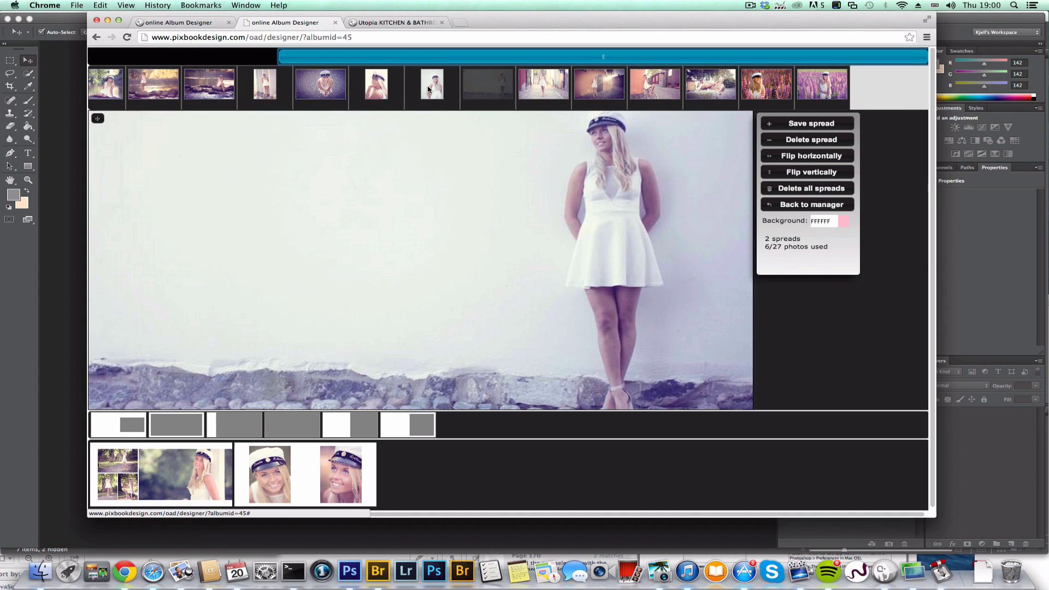
left_click_drag(376, 84, 431, 151)
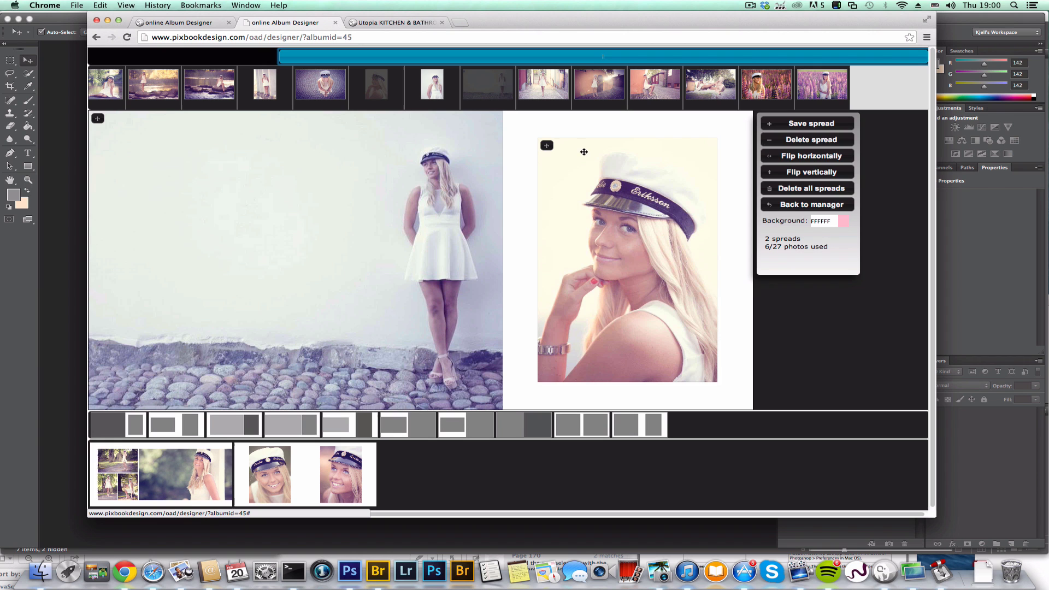
left_click(811, 156)
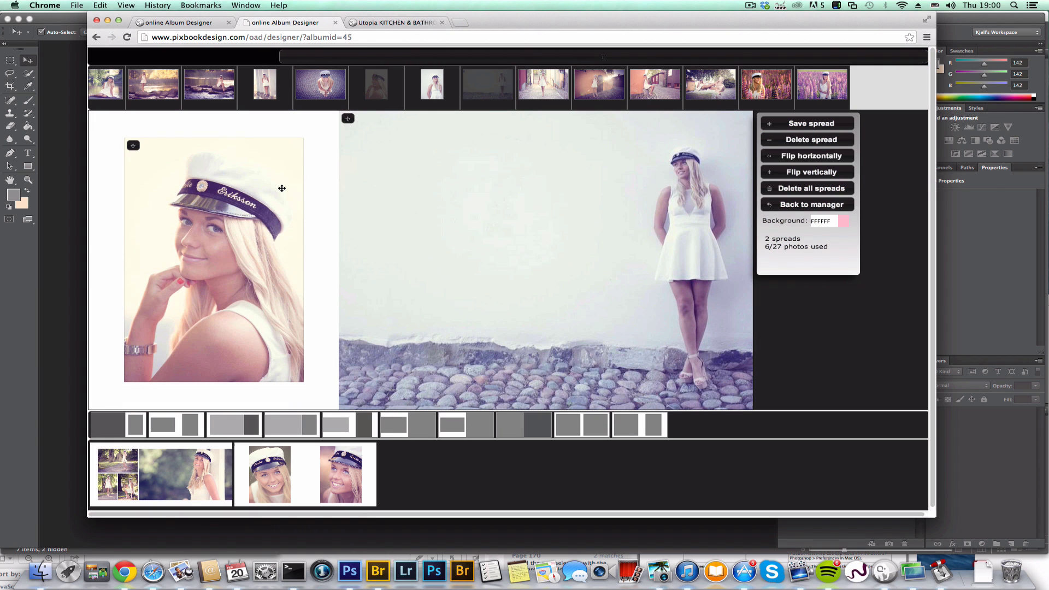
left_click_drag(134, 145, 473, 91)
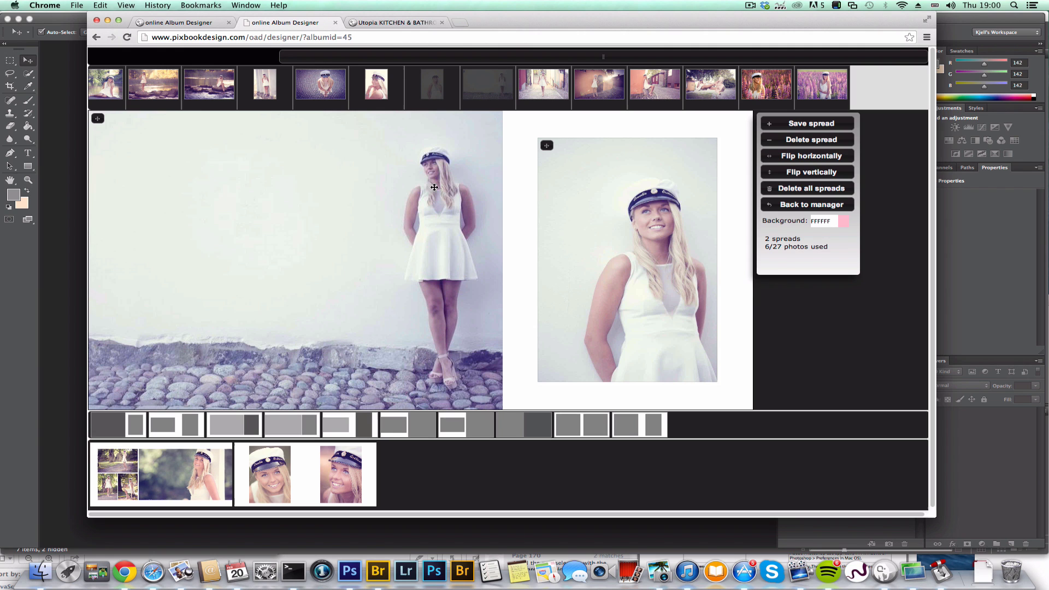
left_click(790, 158)
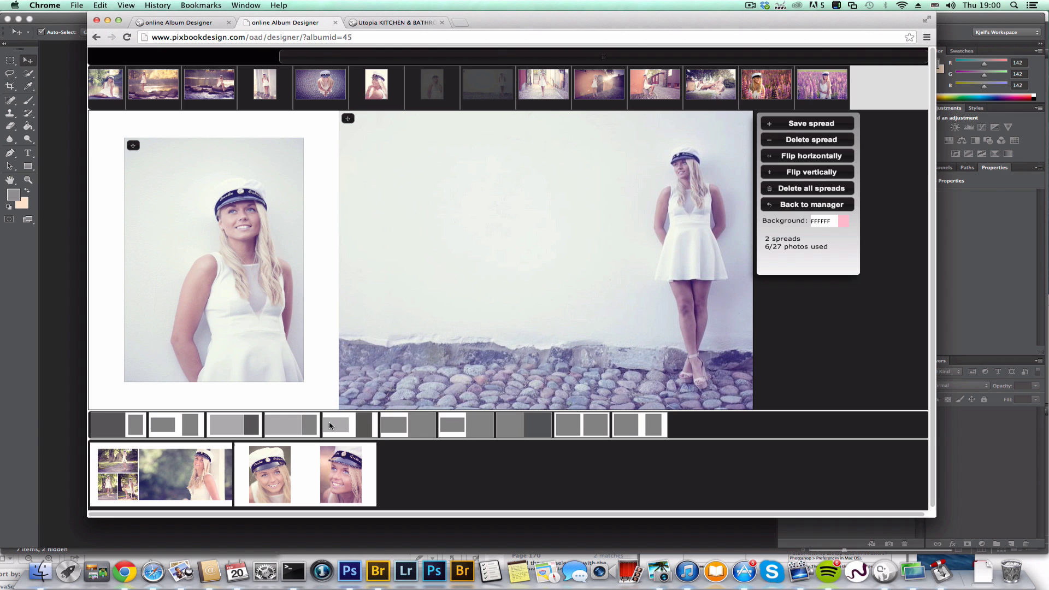
Apply the wide inset-left layout, mirror so the portrait sits left, and save the spread
left_click(234, 428)
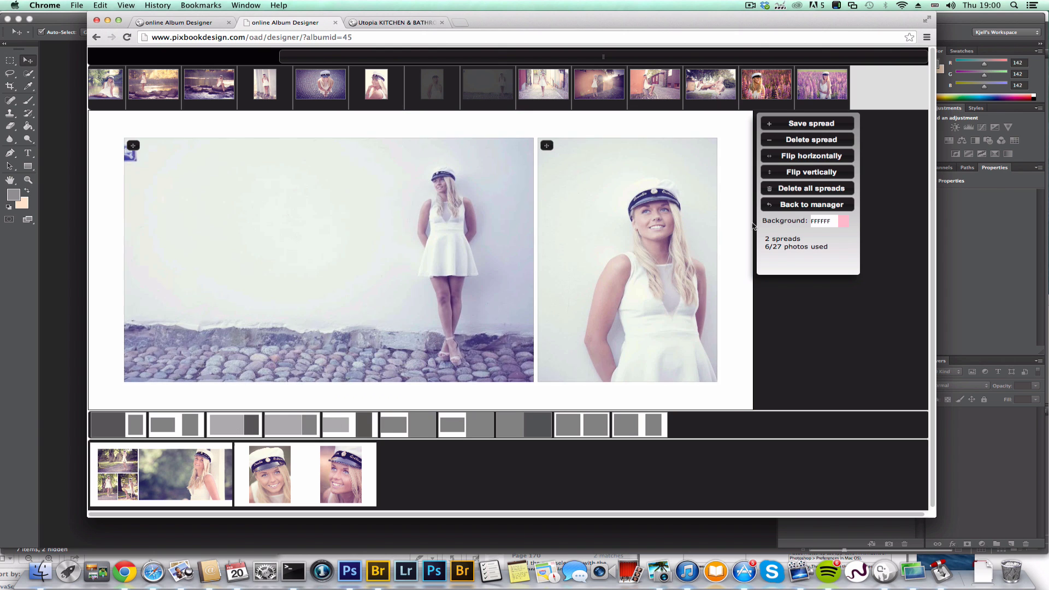
left_click(795, 159)
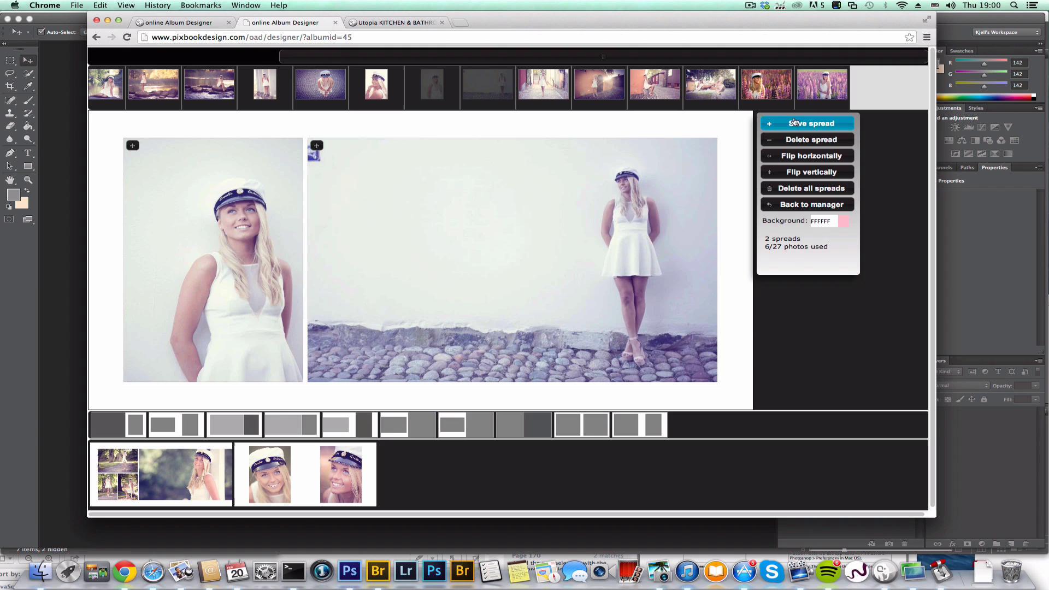
left_click(803, 124)
left_click(197, 475)
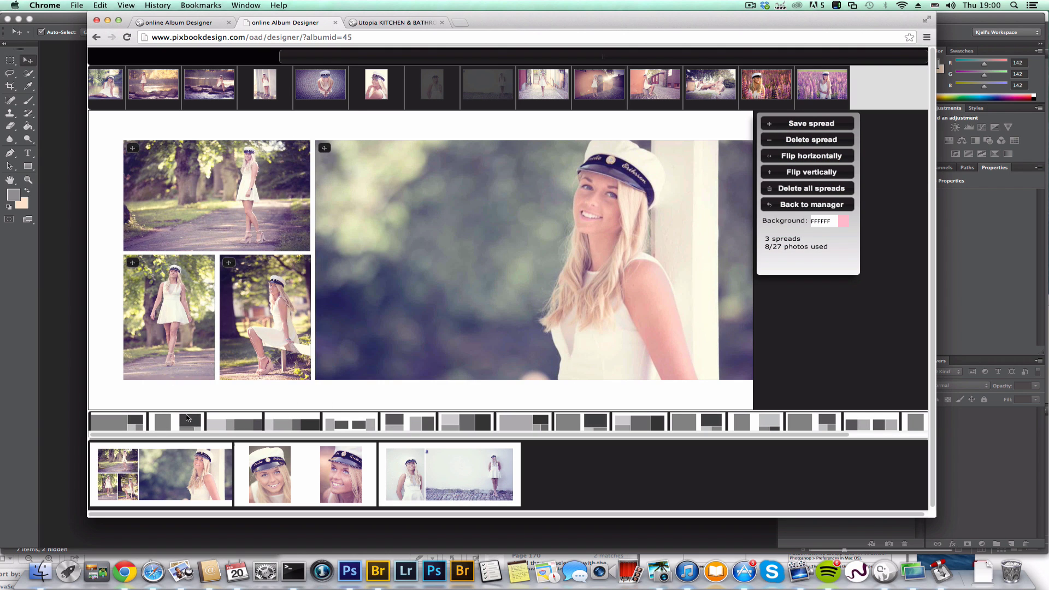
Re-save the first spread with a mirrored one-large-three-small layout, then re-save the third spread
scroll(273, 426, "right", 3)
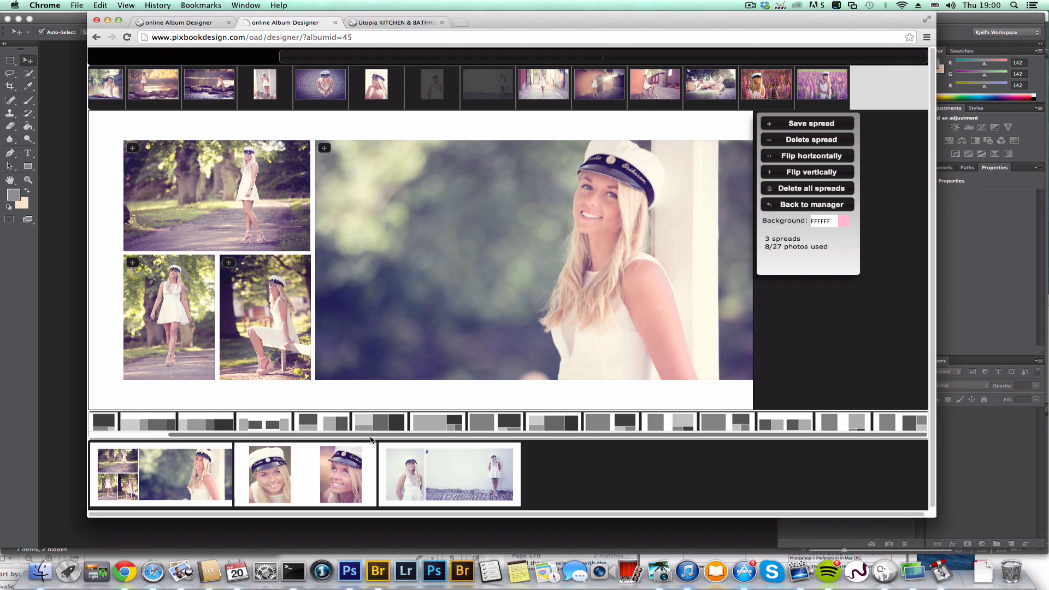
left_click(432, 421)
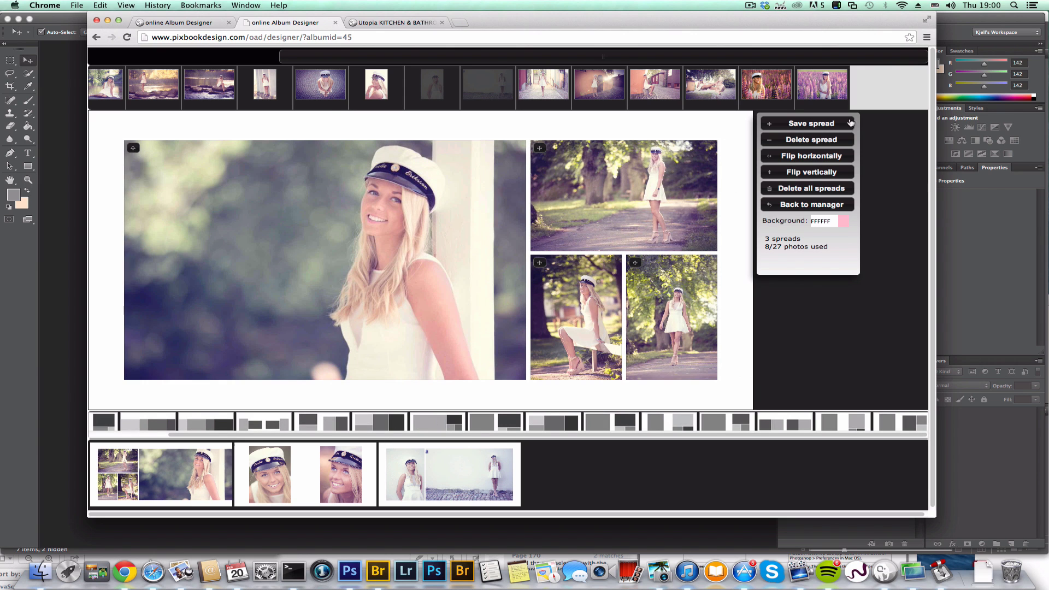
left_click(819, 156)
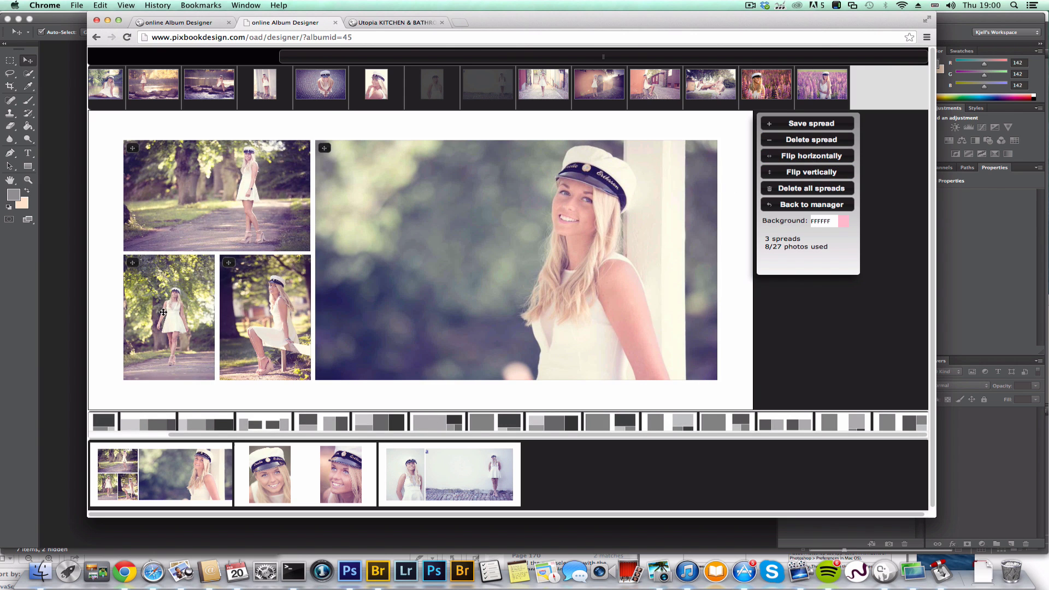
scroll(158, 316, "up", 5)
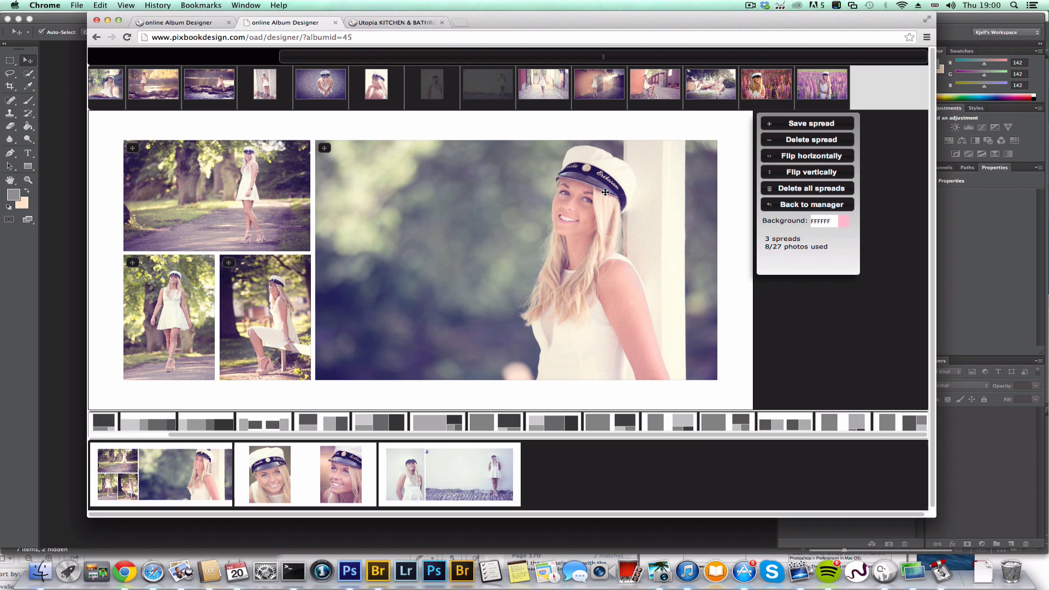
left_click(809, 124)
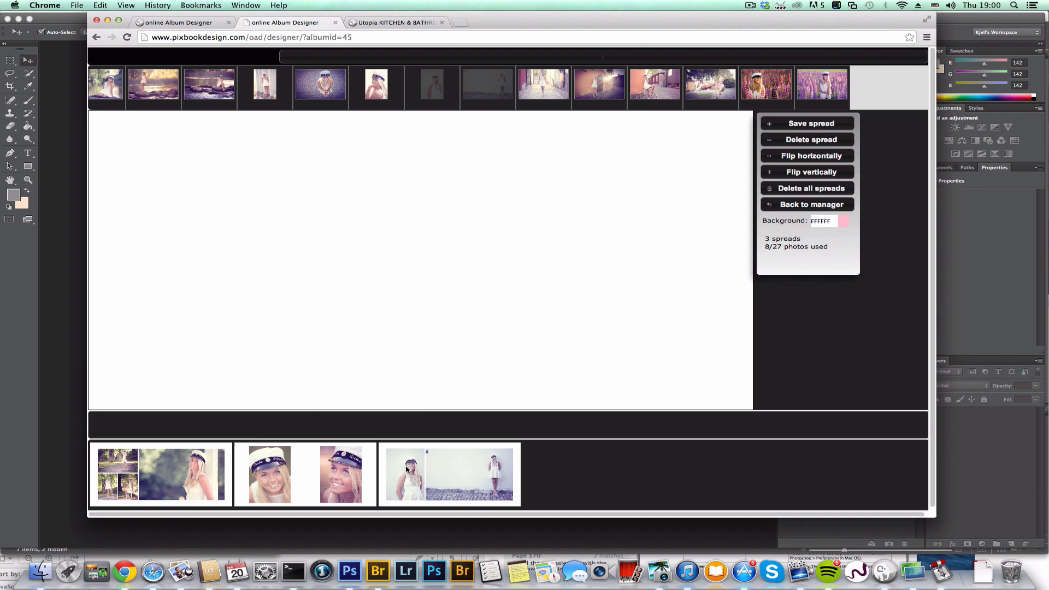
left_click(449, 473)
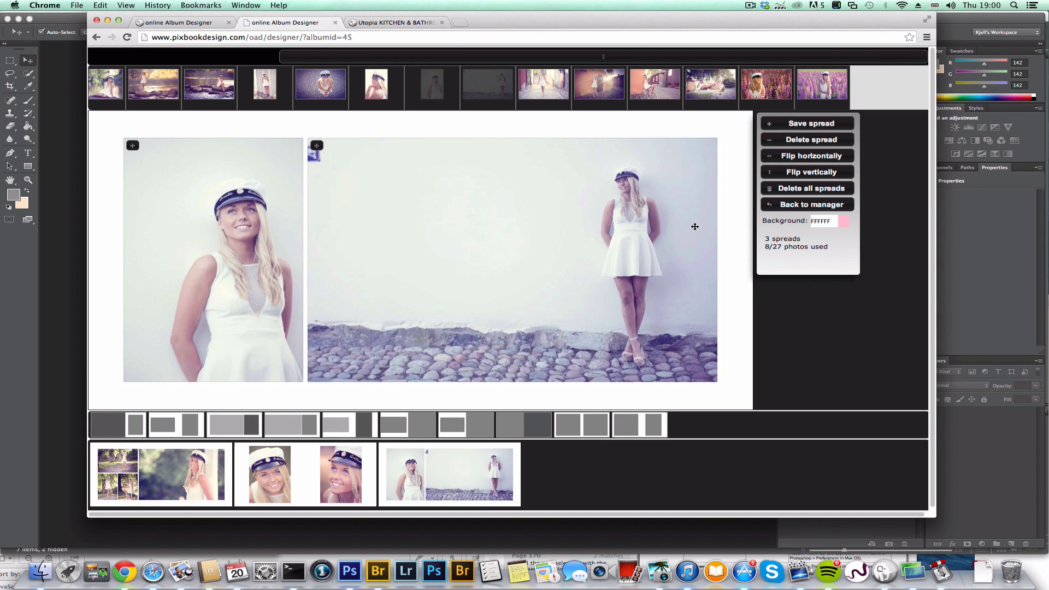
left_click(801, 125)
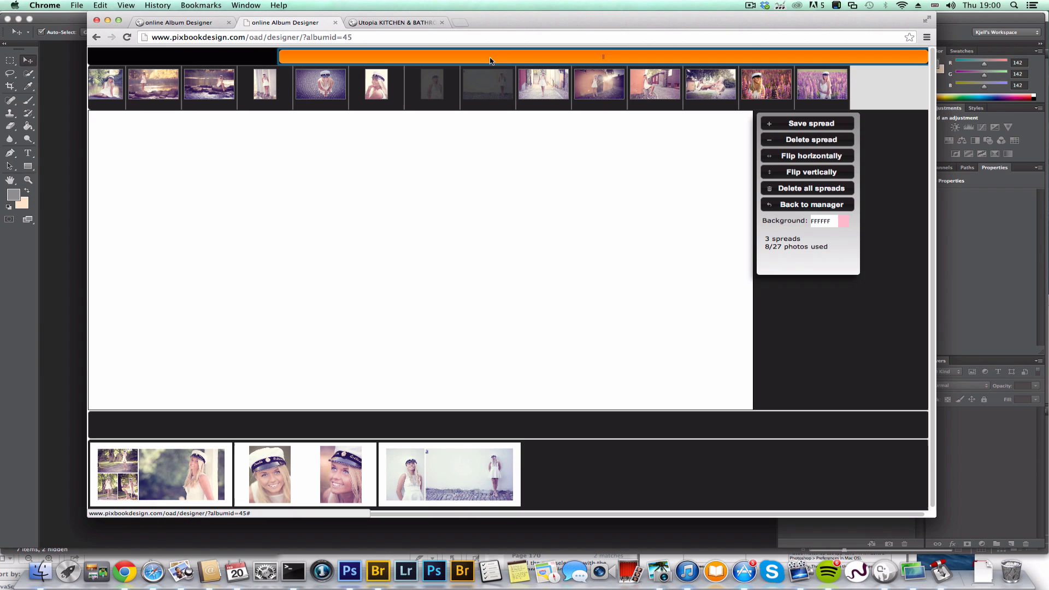
Set the new spread's background colour to peach FFE8CF
left_click(812, 219)
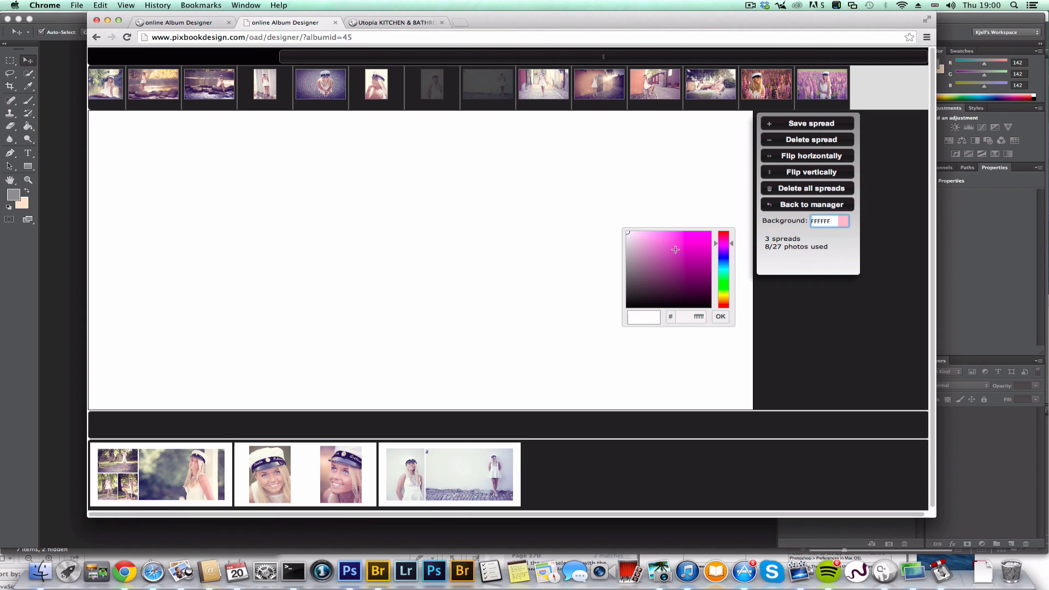
left_click(643, 229)
left_click_drag(722, 268, 721, 300)
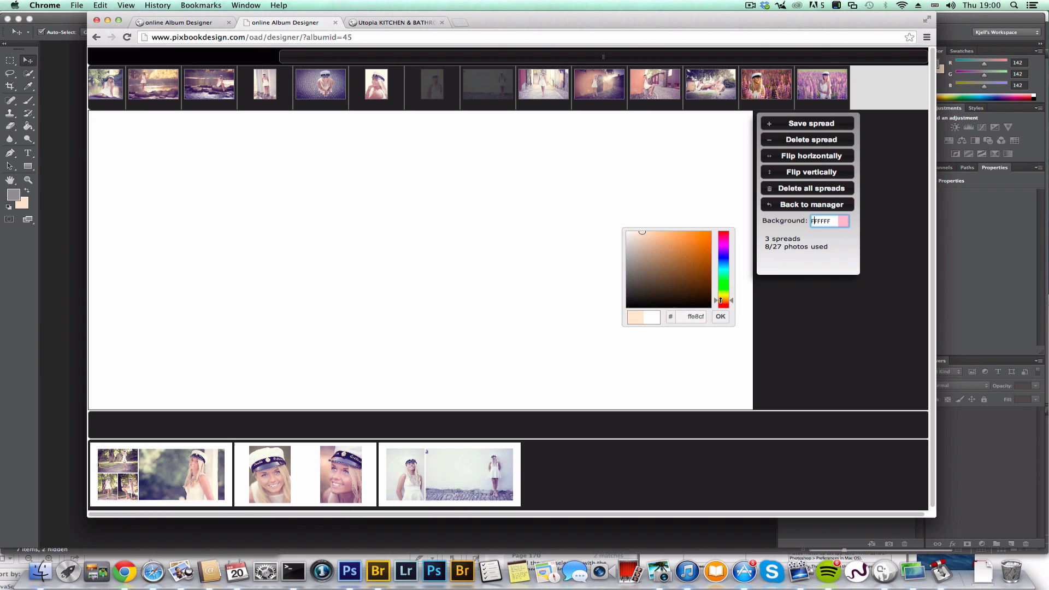
left_click(721, 316)
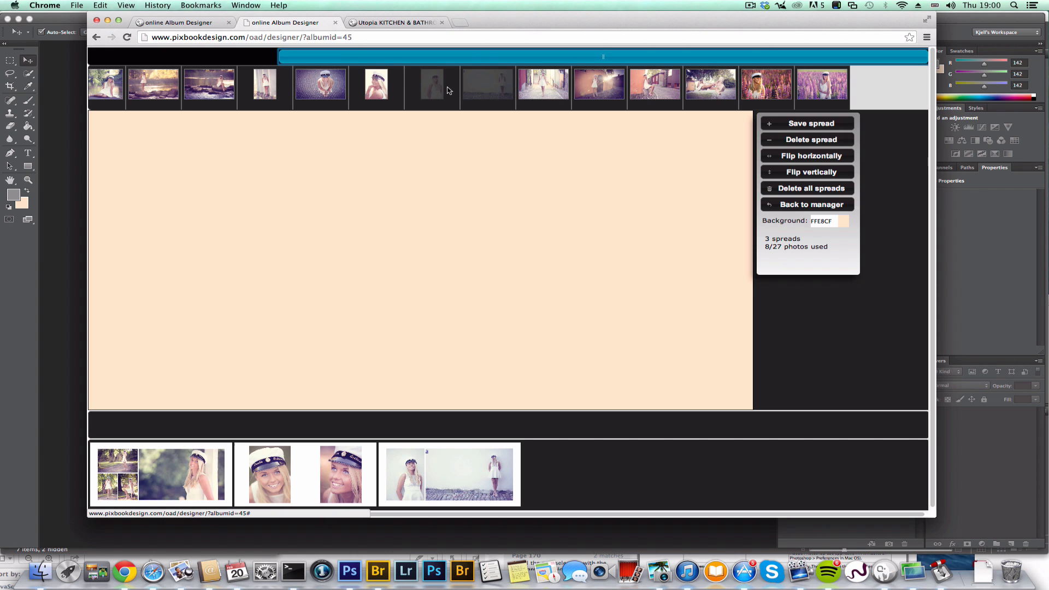
Add the swing, red-wall, cap portrait and standing-girl photos, discarding the alley photo
left_click_drag(570, 87, 557, 164)
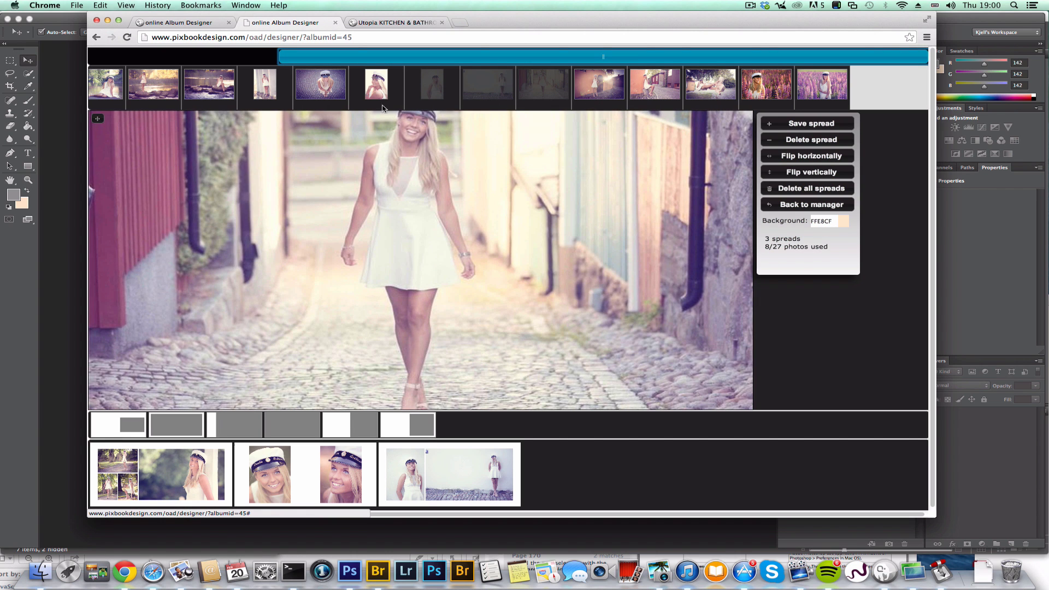
left_click_drag(100, 120, 398, 94)
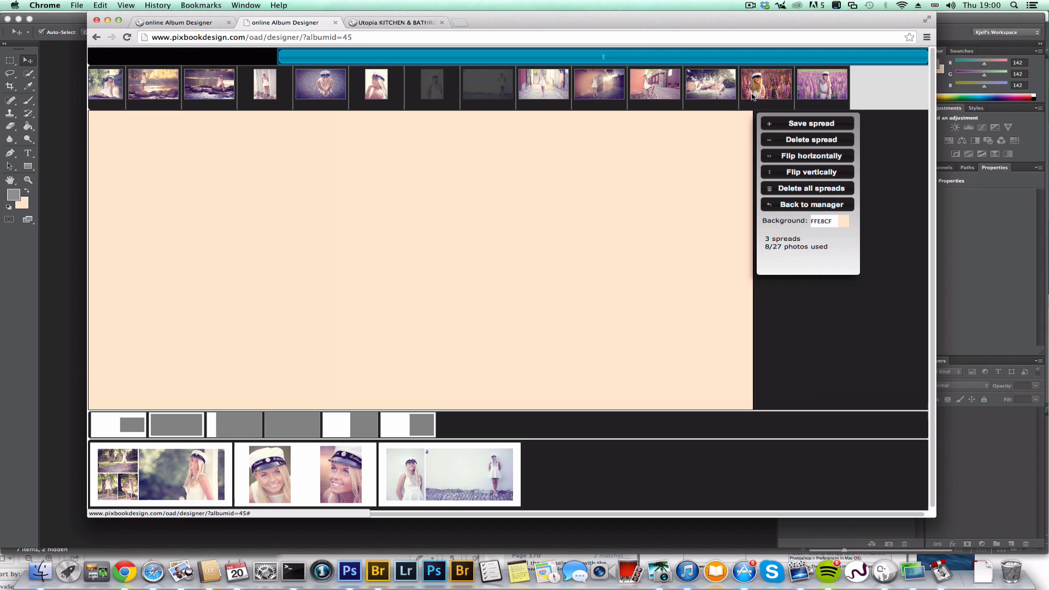
left_click_drag(712, 103, 694, 142)
left_click_drag(655, 94, 665, 132)
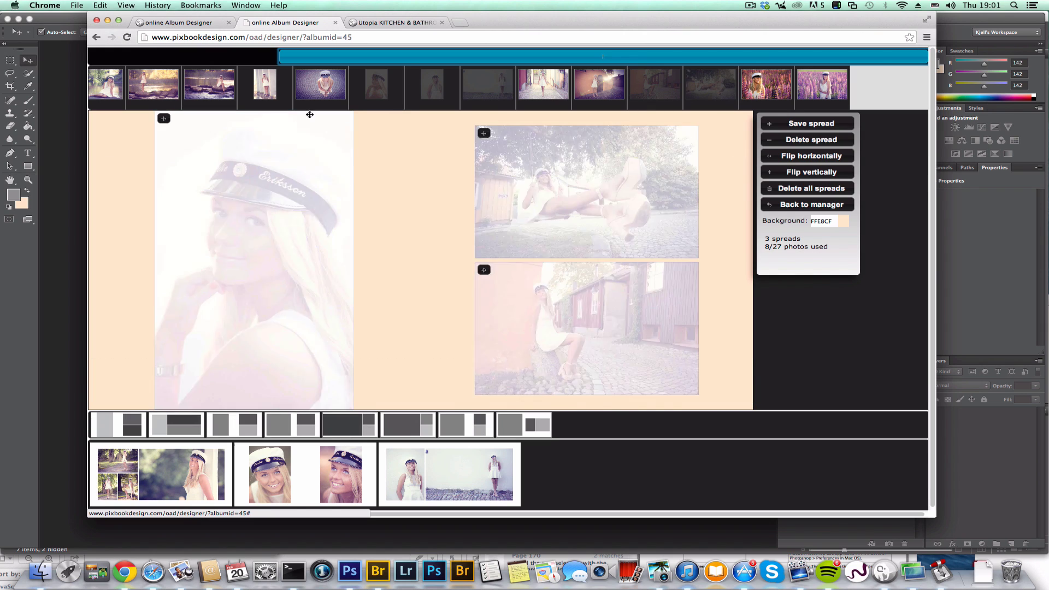
left_click_drag(377, 87, 371, 164)
left_click_drag(263, 87, 290, 171)
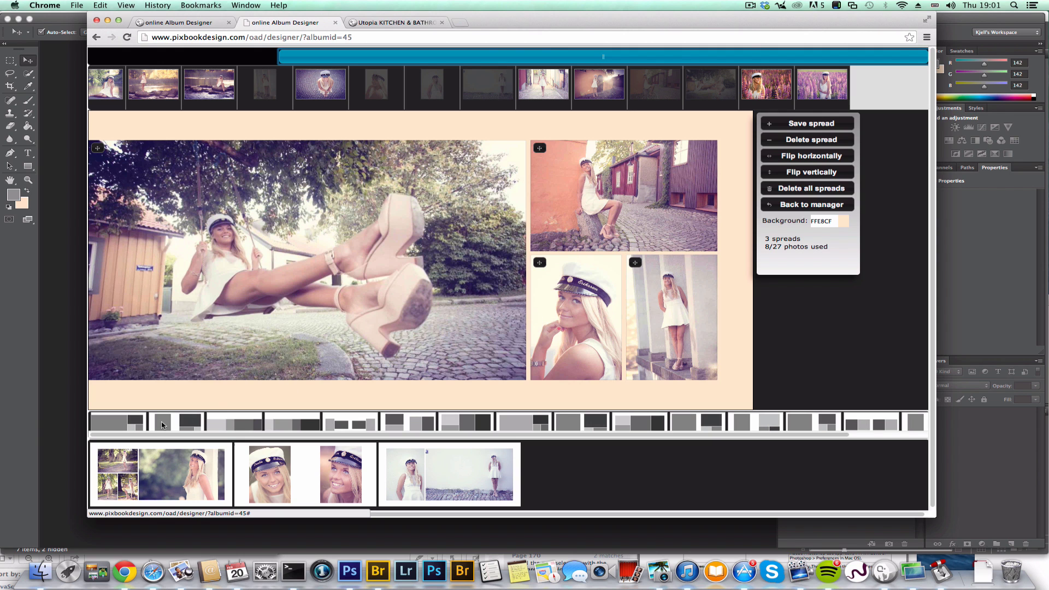
Switch to a different four-photo layout and save it as the fourth spread
left_click(506, 421)
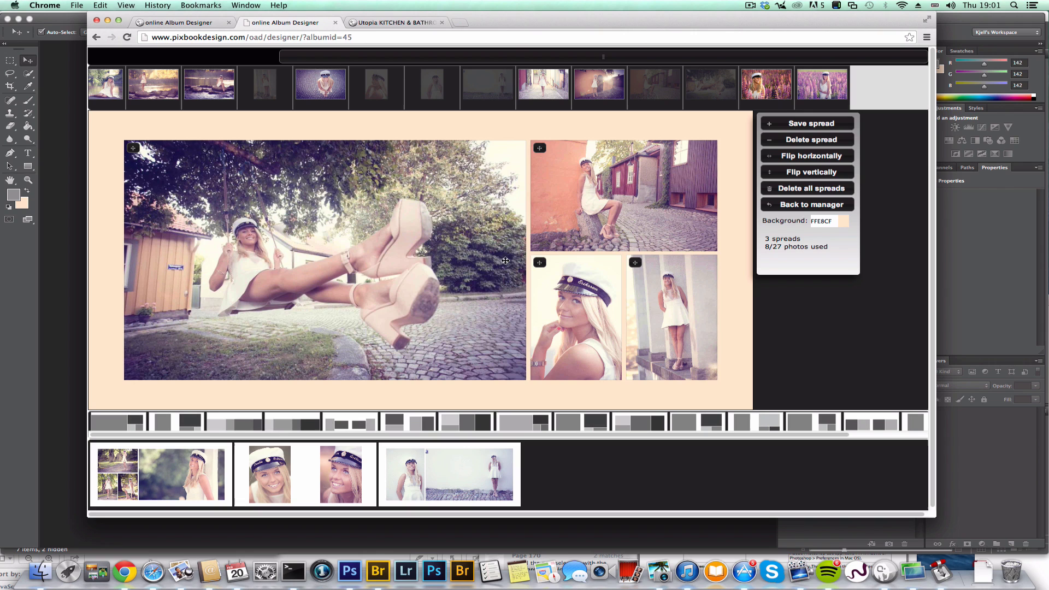
scroll(676, 302, "up", 5)
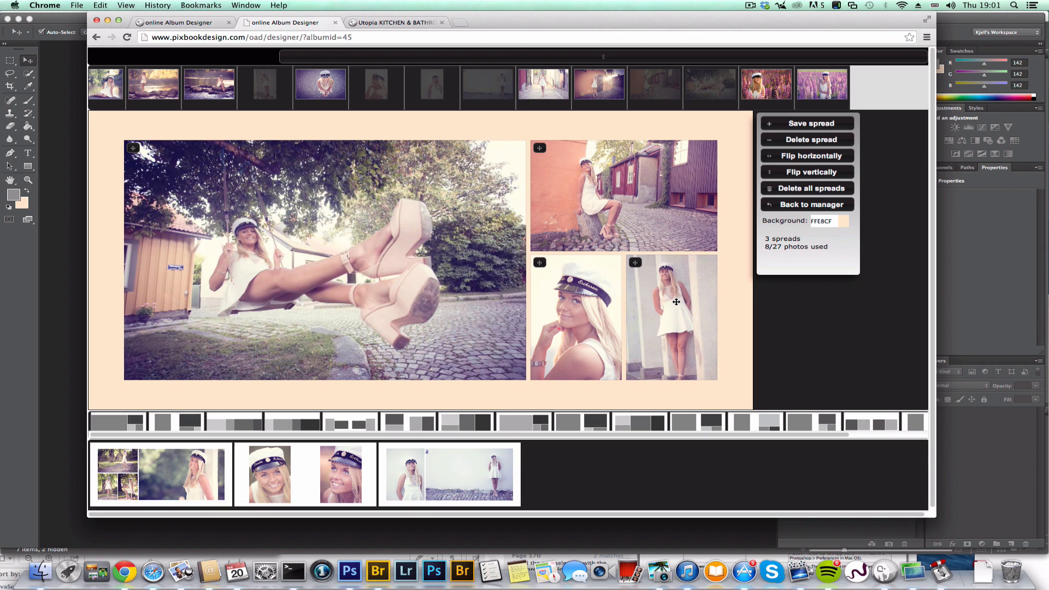
scroll(674, 295, "down", 4)
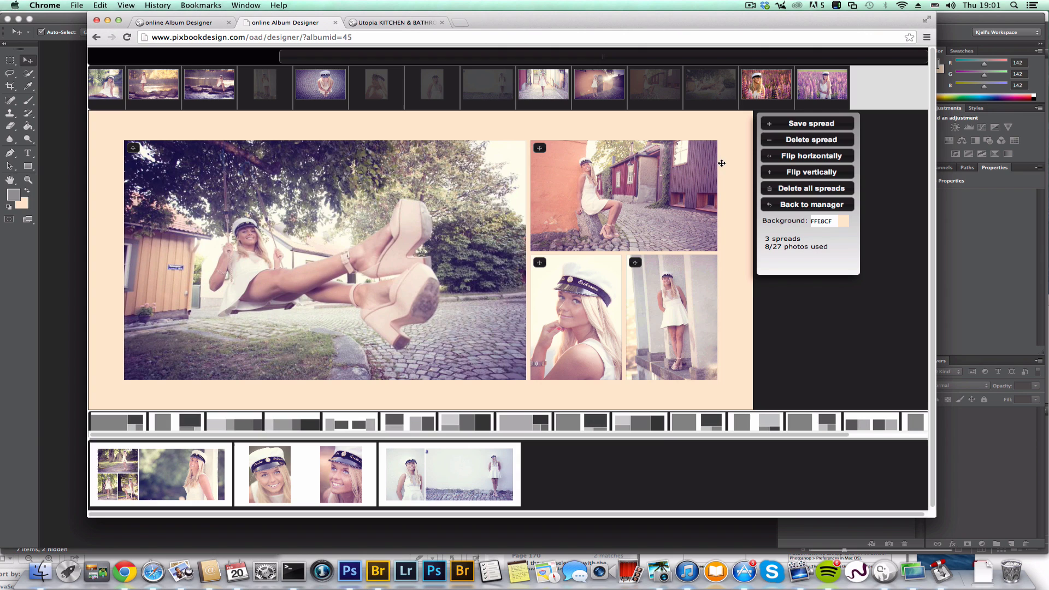
left_click(811, 125)
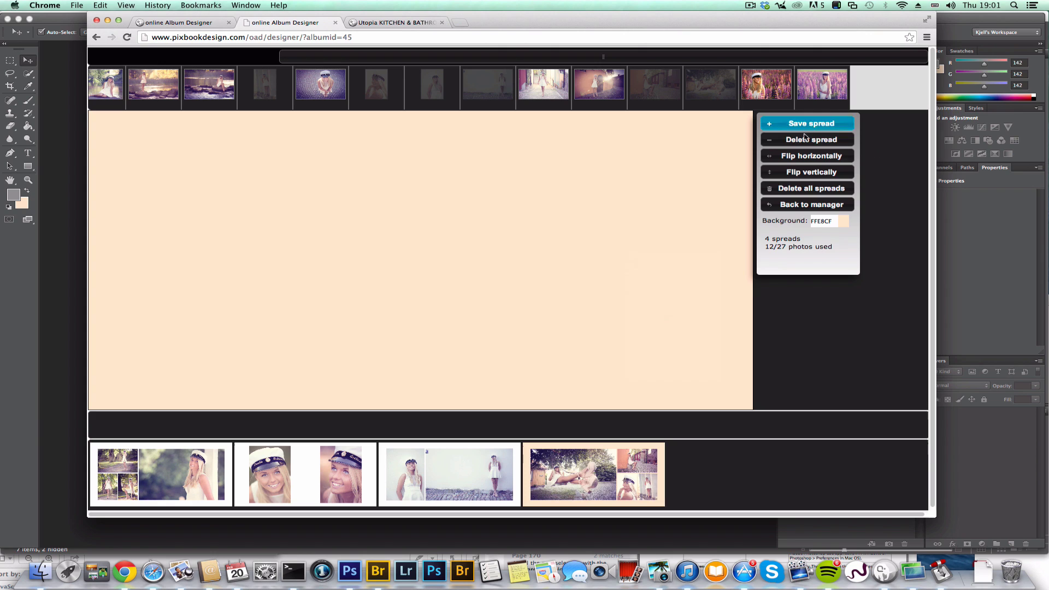
Back in the manager, download the 4-spread album's PSD script and open Emelie (15).jsx
left_click(801, 205)
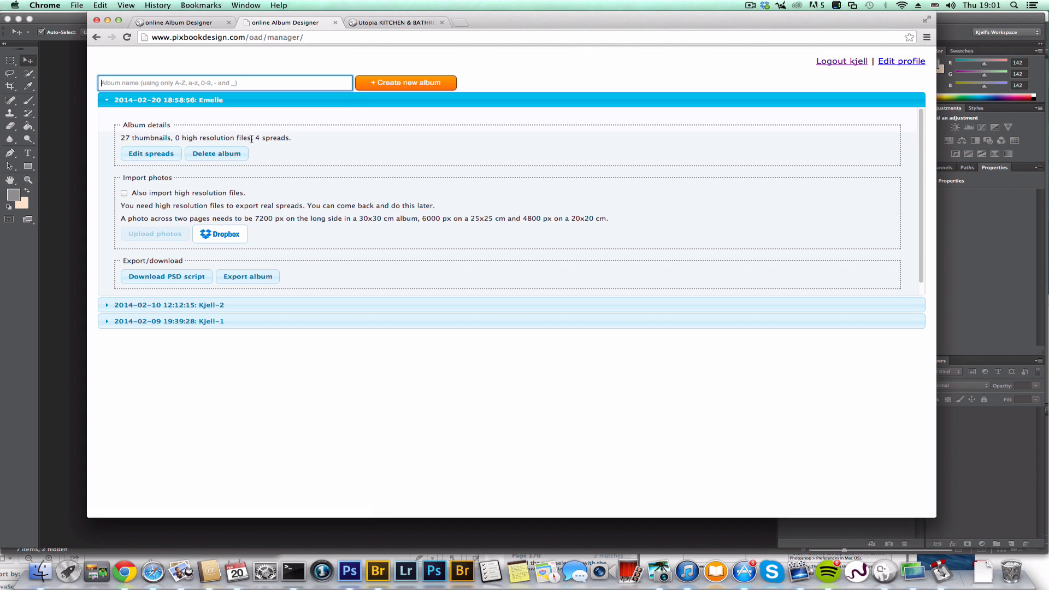
left_click_drag(252, 139, 289, 139)
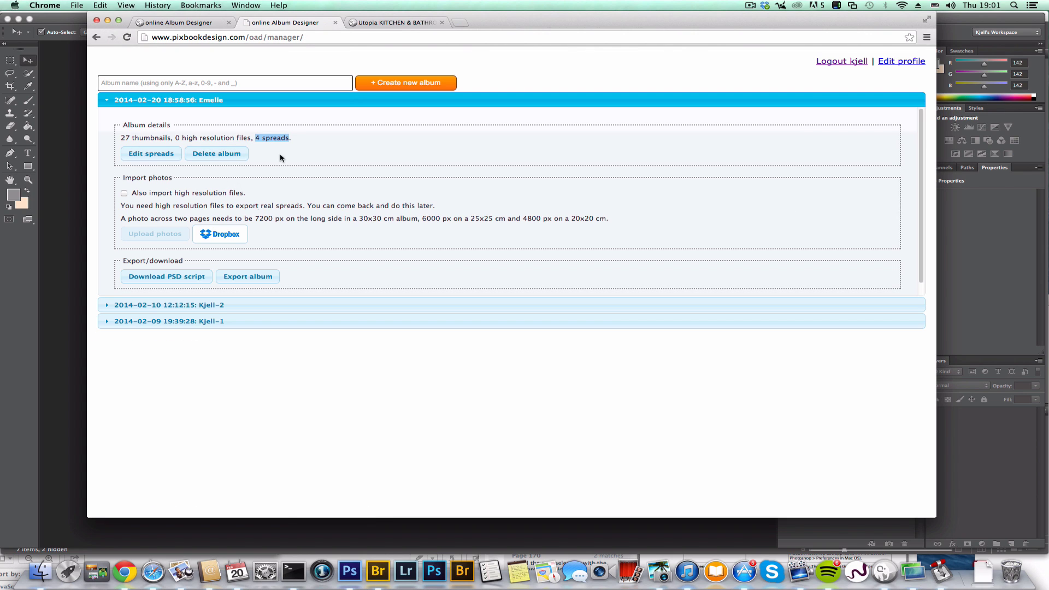
left_click(181, 277)
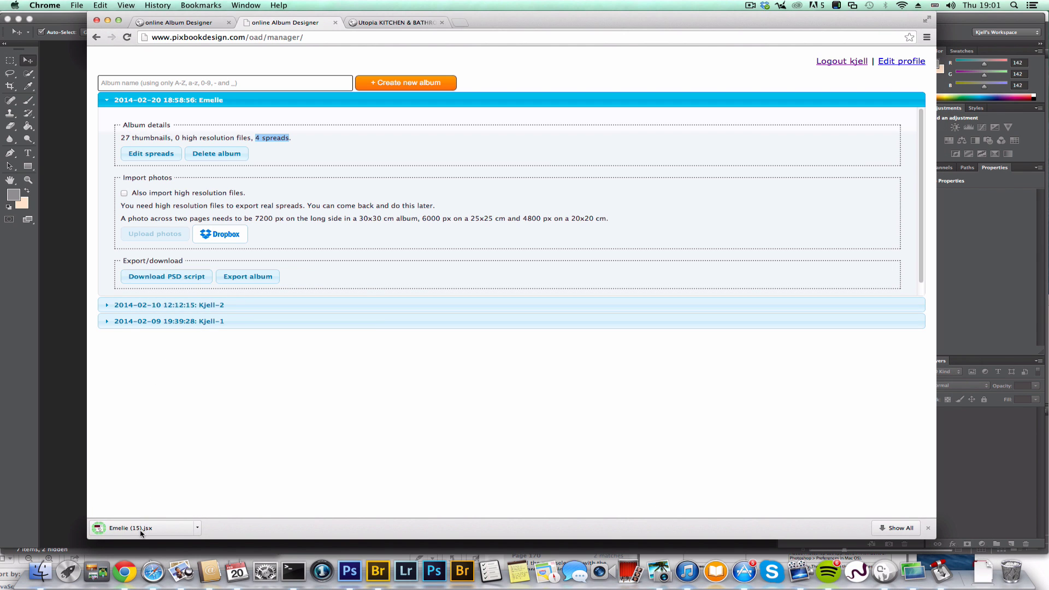
left_click(141, 530)
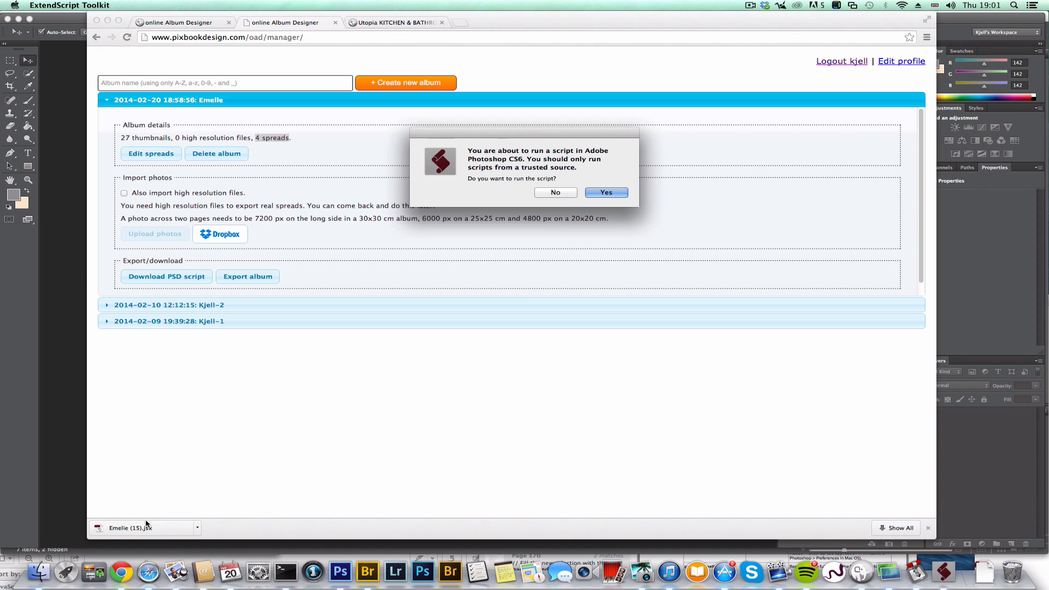
Run the script in Photoshop and set Dropbox/Photos as the photo folder
left_click(607, 193)
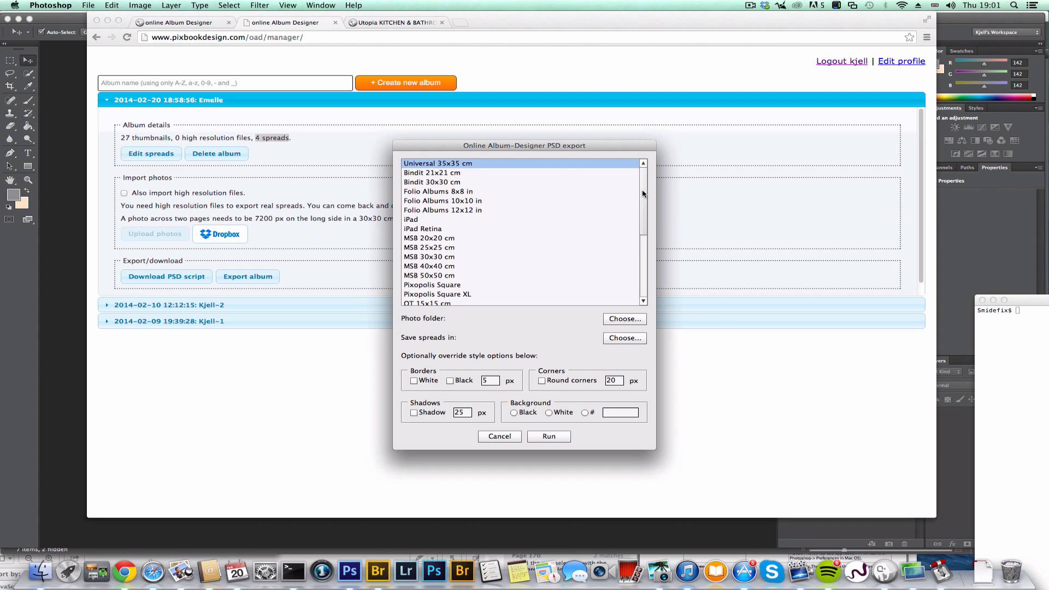
left_click_drag(642, 193, 639, 237)
left_click_drag(530, 239, 461, 266)
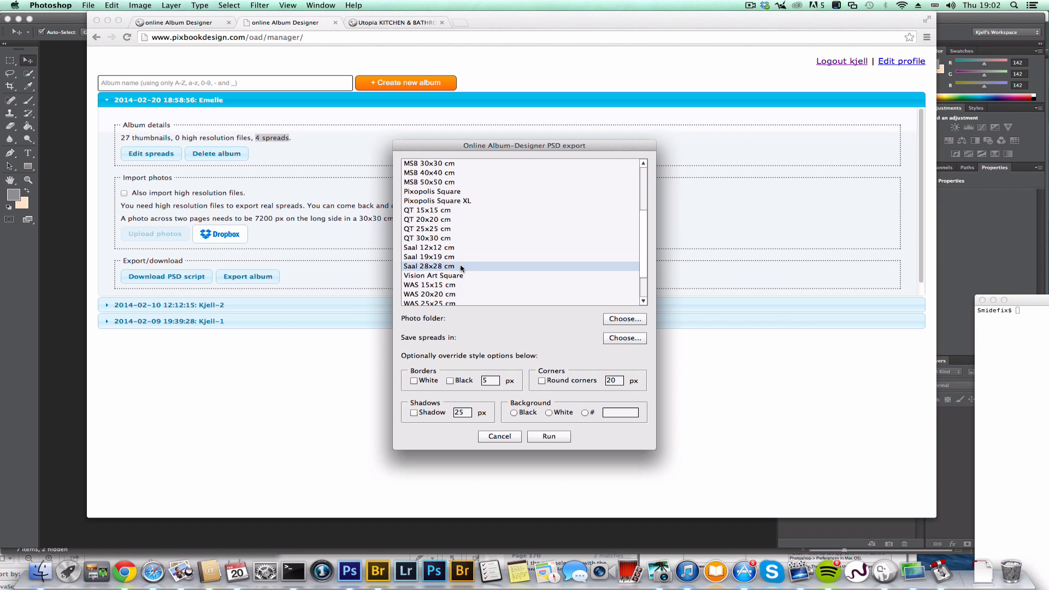
left_click(616, 319)
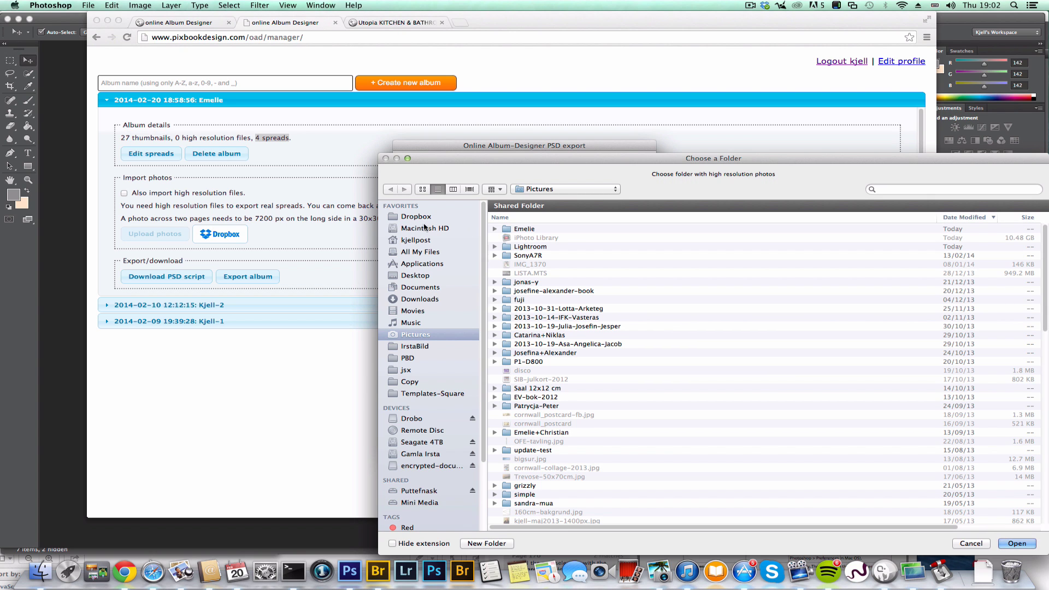
left_click(421, 220)
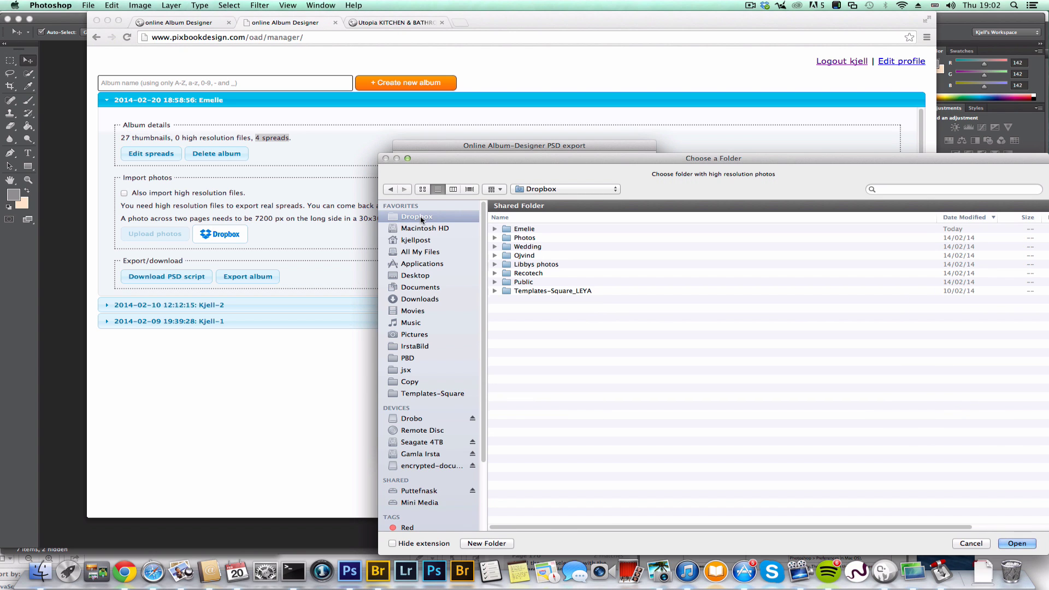
left_click(530, 230)
left_click(529, 238)
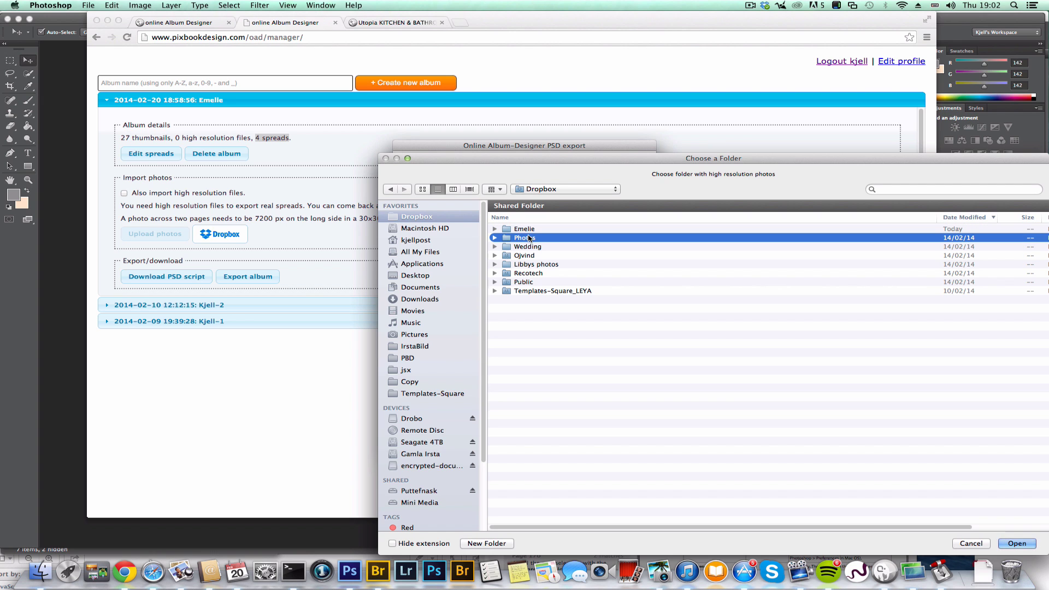
key("Return")
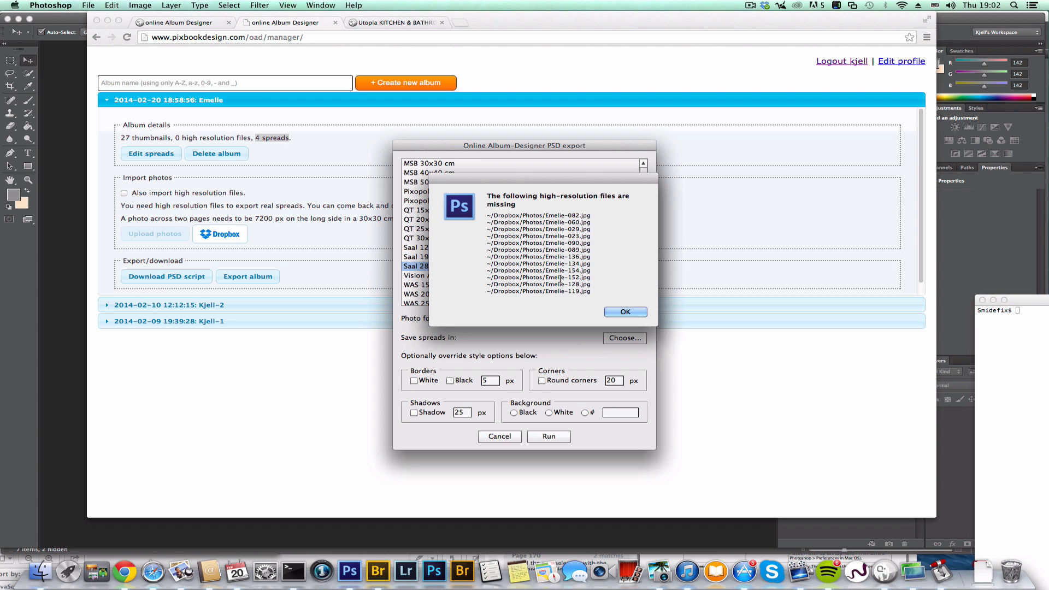
After the missing-files warning, switch the photo folder to Dropbox/Emelie
left_click(618, 314)
left_click(622, 319)
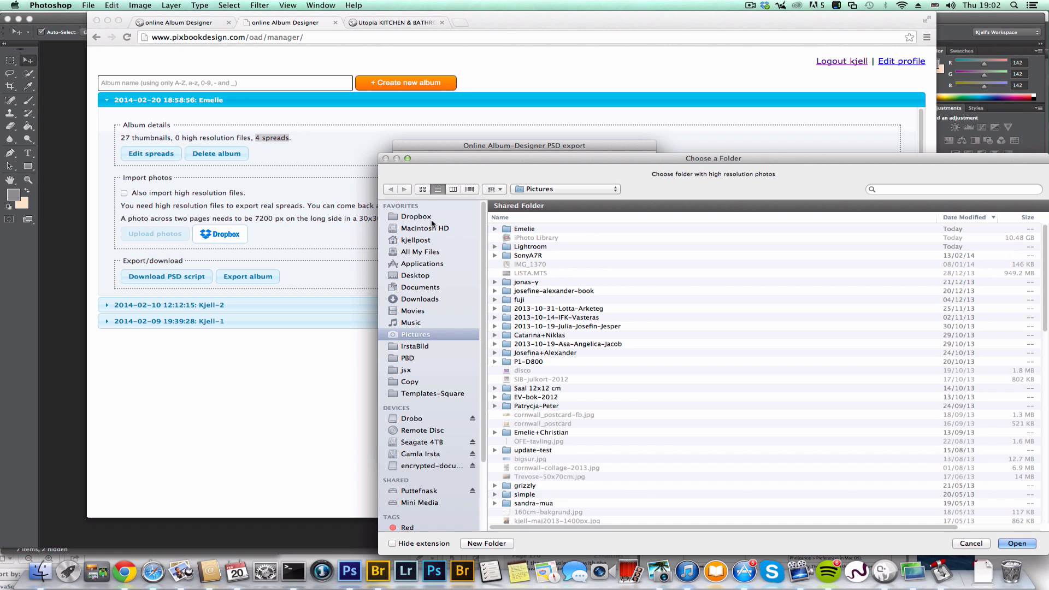
left_click(431, 218)
double_click(522, 230)
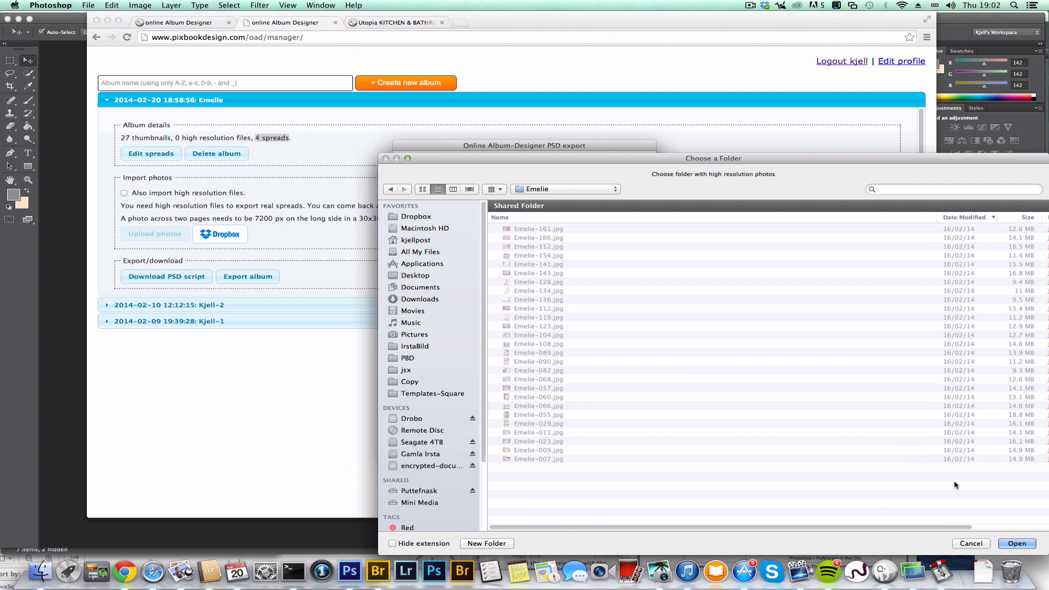
key("Return")
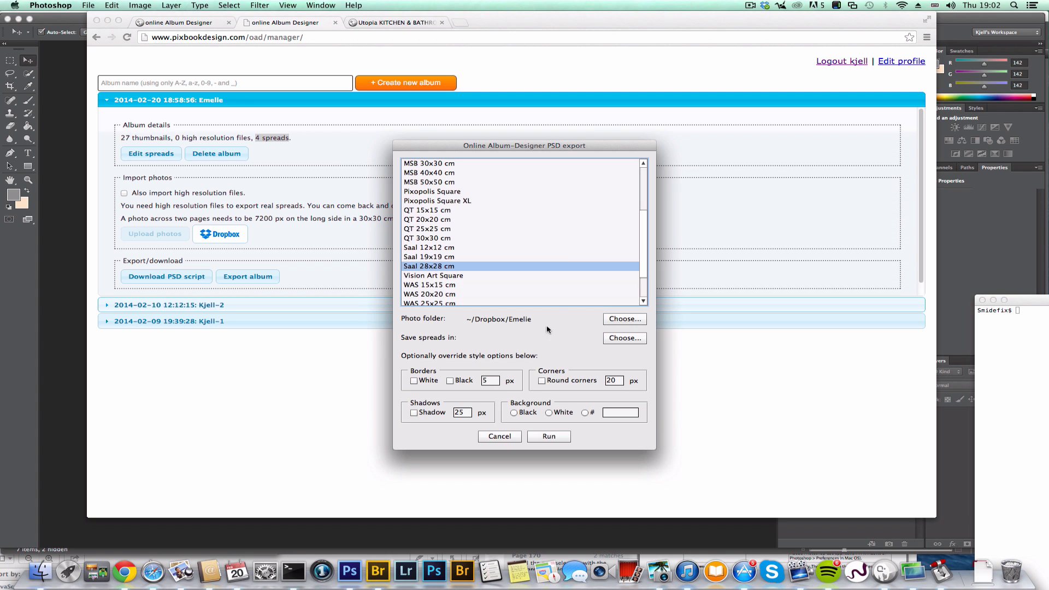
left_click(623, 338)
Save spreads to Pictures/Emelie with round corners (20 px) and shadows (25 px) enabled
left_click(627, 339)
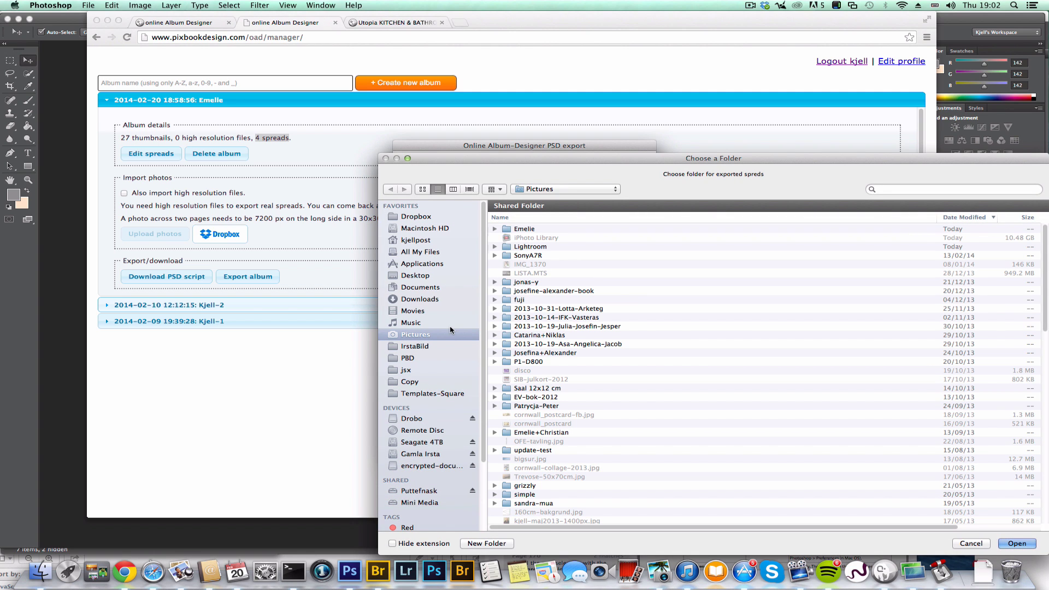
double_click(528, 231)
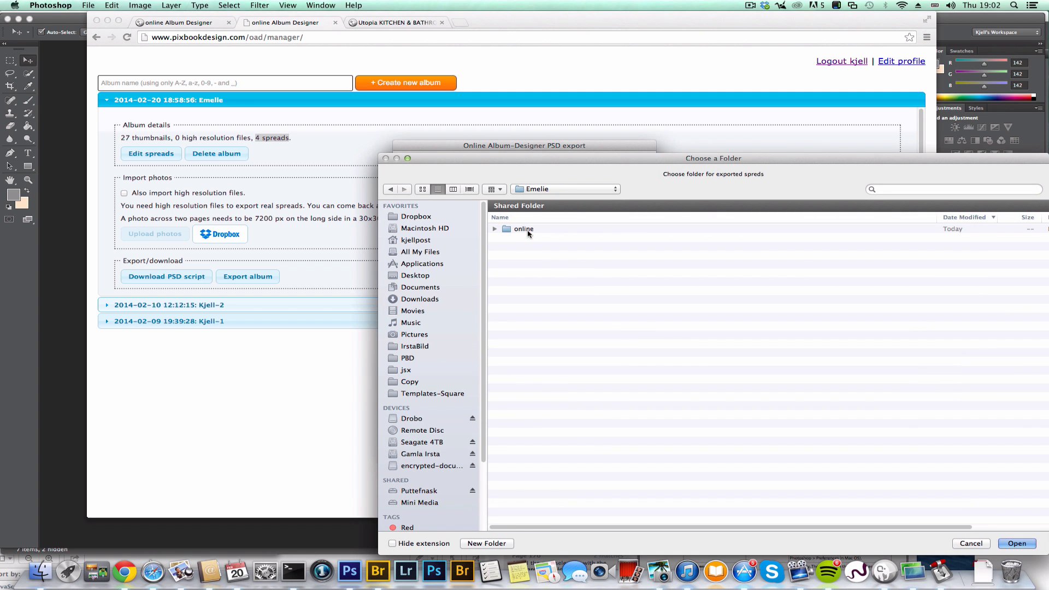
left_click(1017, 543)
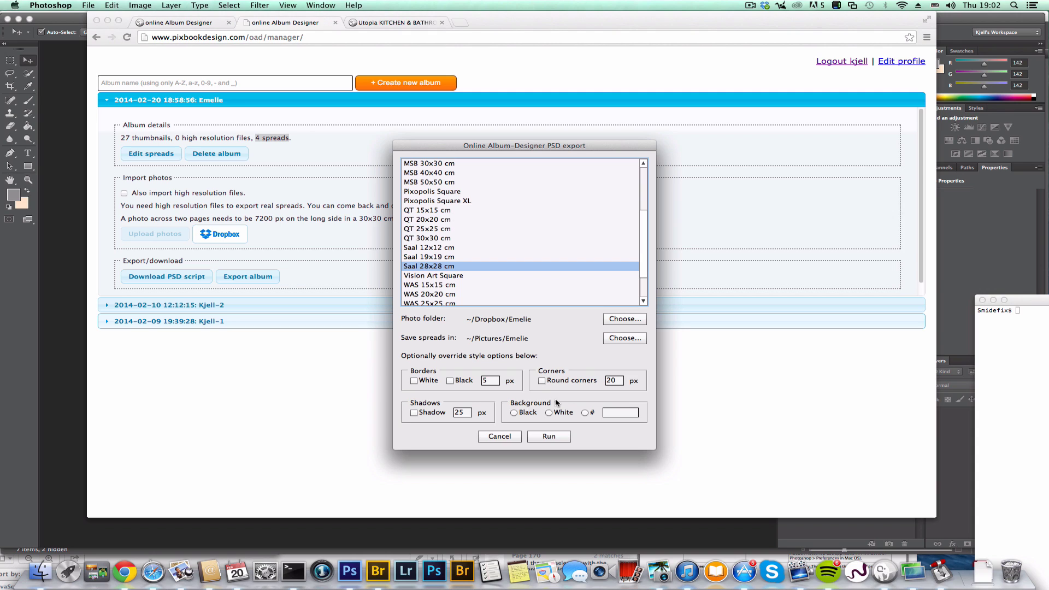
left_click(542, 382)
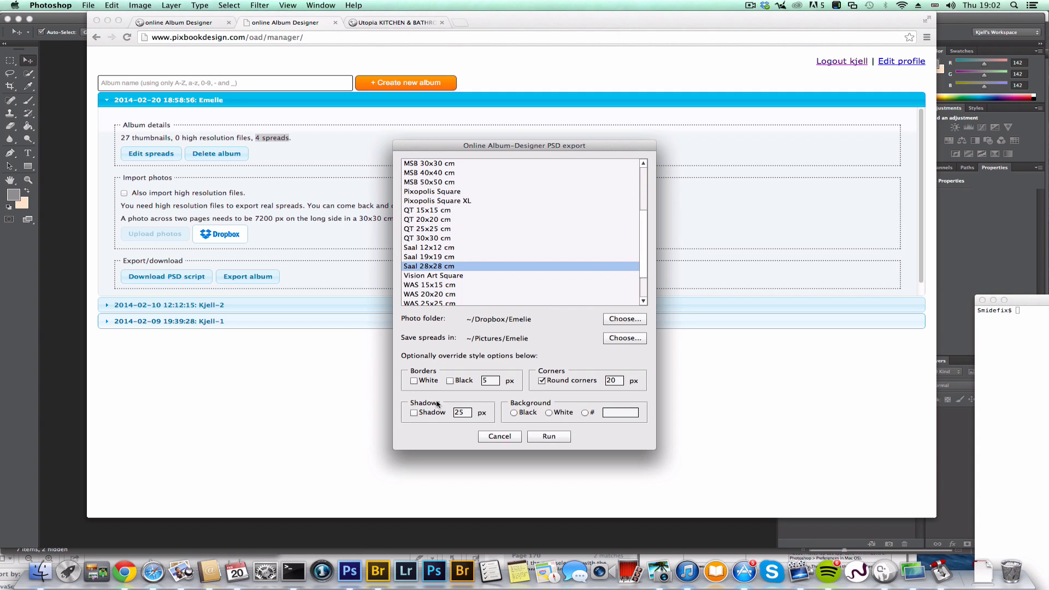
left_click(414, 413)
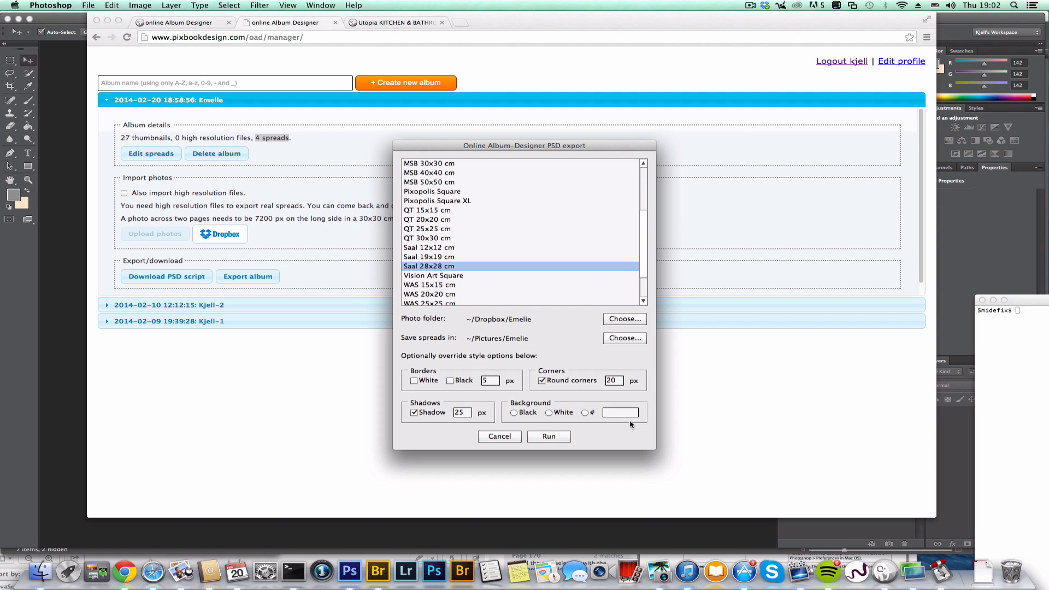
Run the PSD spread export and view spreads 00010–00040 as JPG and PSD in Bridge's Emelie folder
left_click(559, 437)
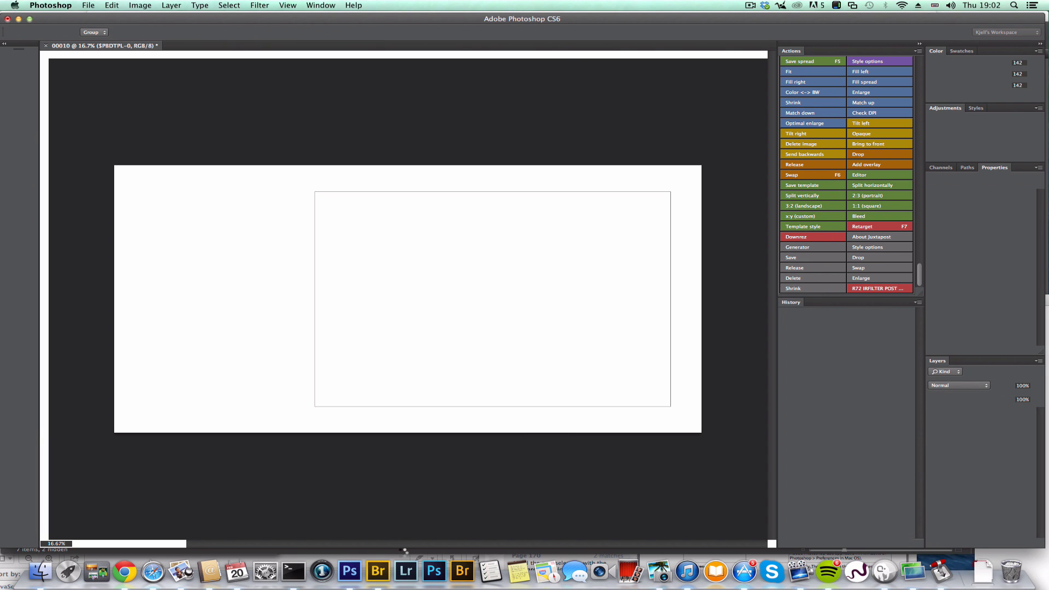
left_click(379, 571)
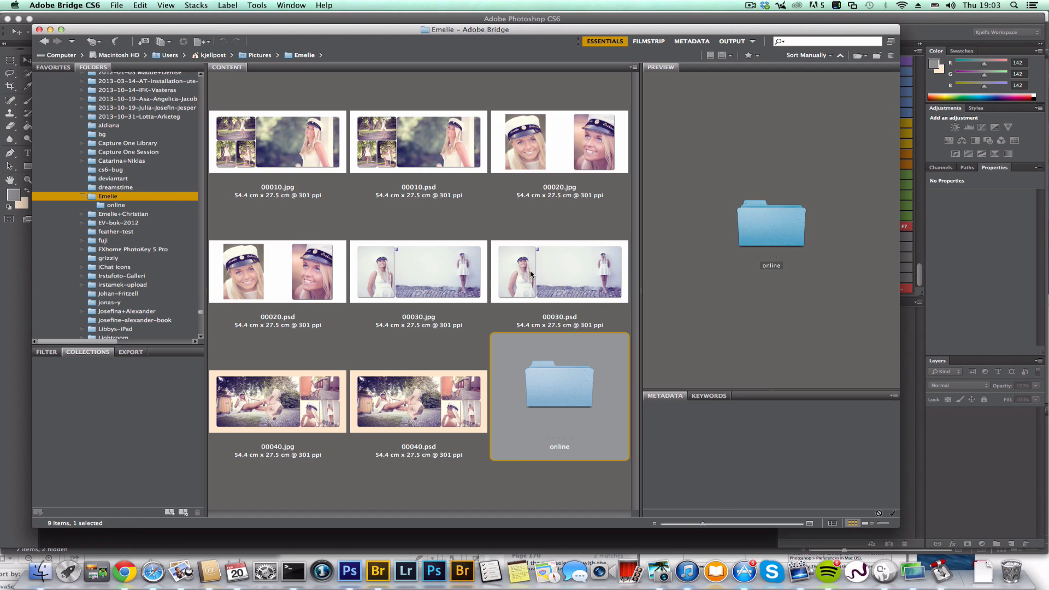
Open 00030.psd, scale up the Emelie-136 photo, then close it with Don't Save
double_click(531, 274)
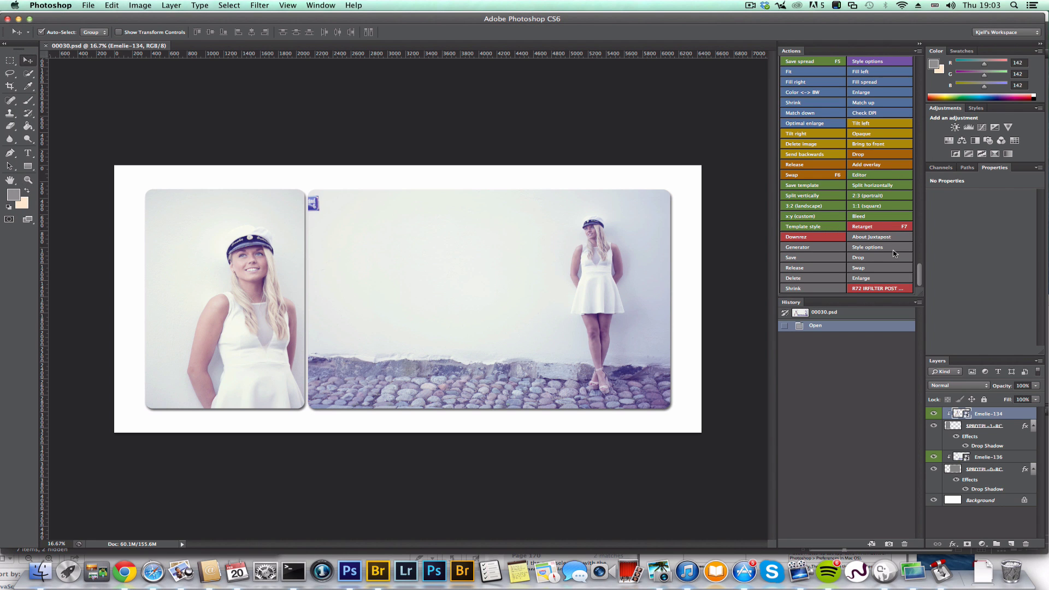
scroll(894, 253, "up", 2)
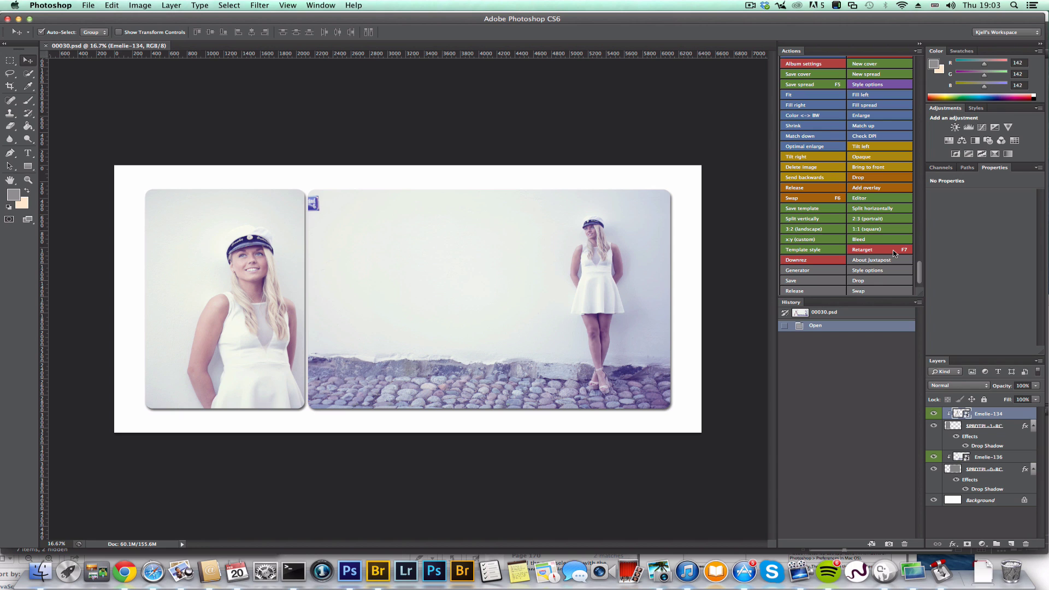
left_click(417, 226)
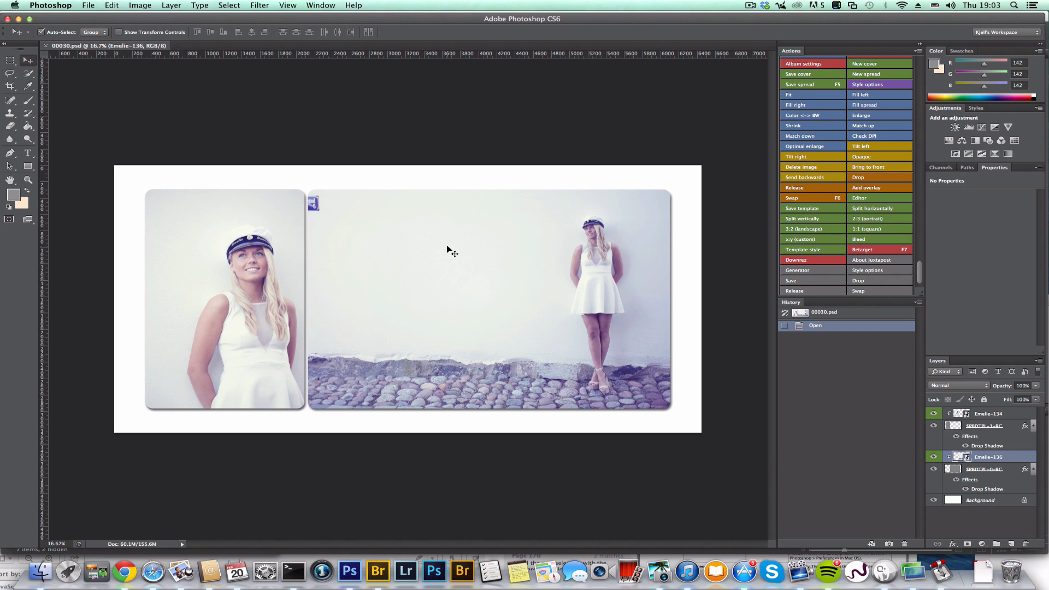
key("super+t")
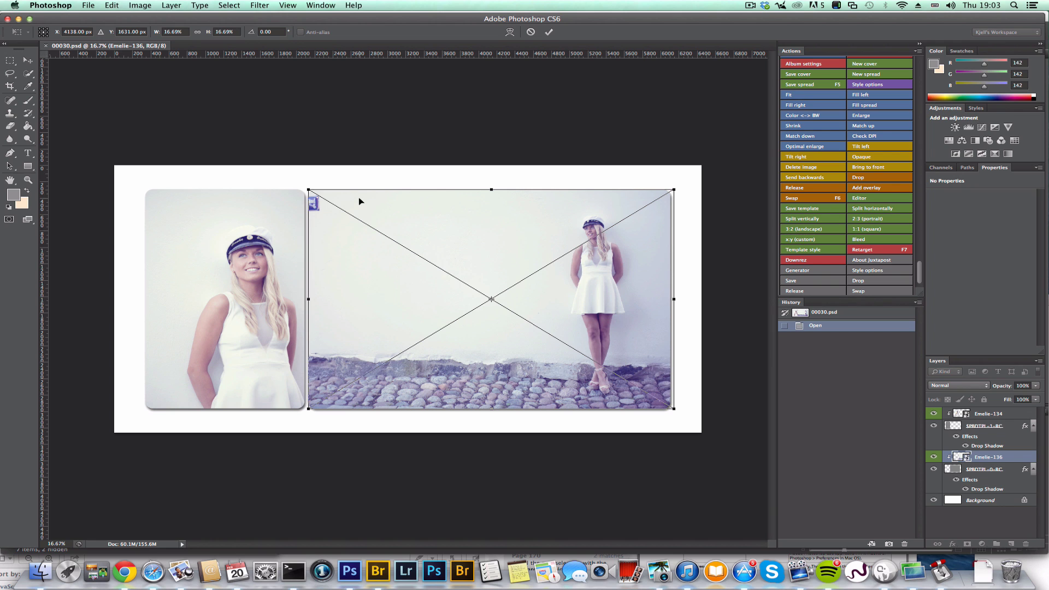
left_click_drag(308, 190, 294, 181)
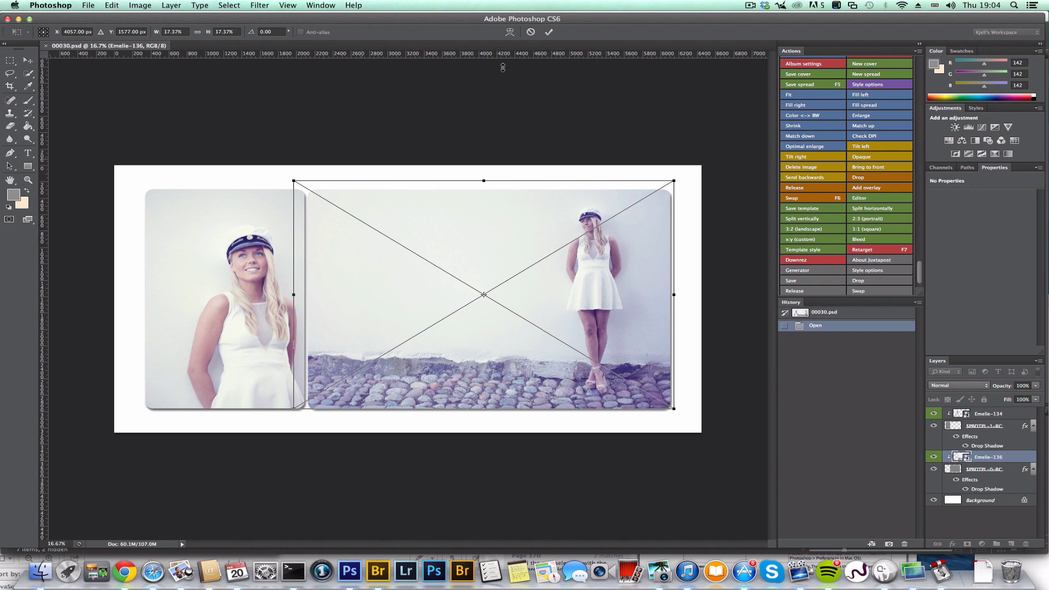
left_click(549, 31)
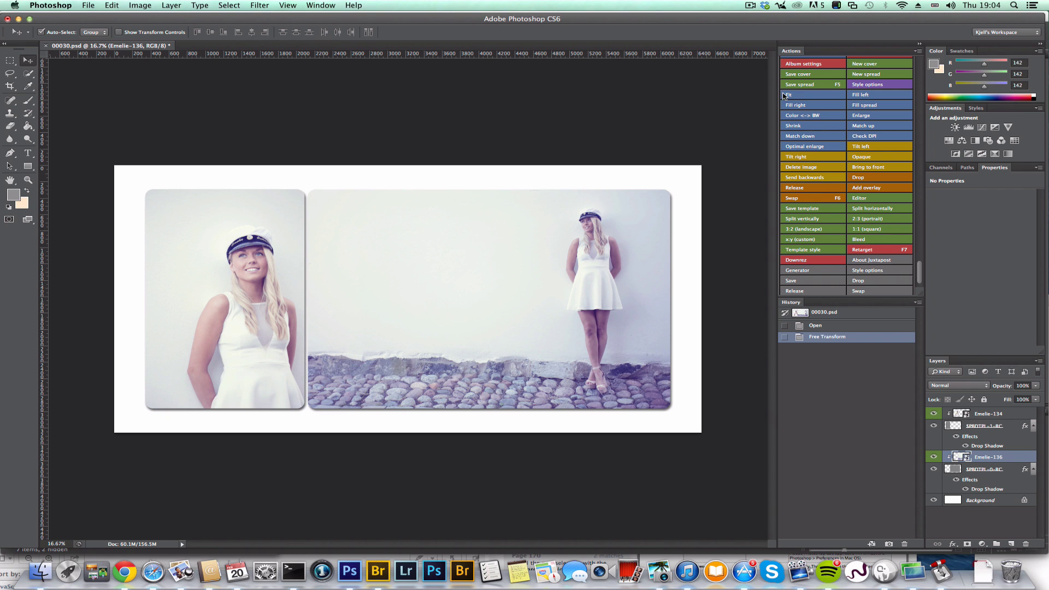
key("super+w")
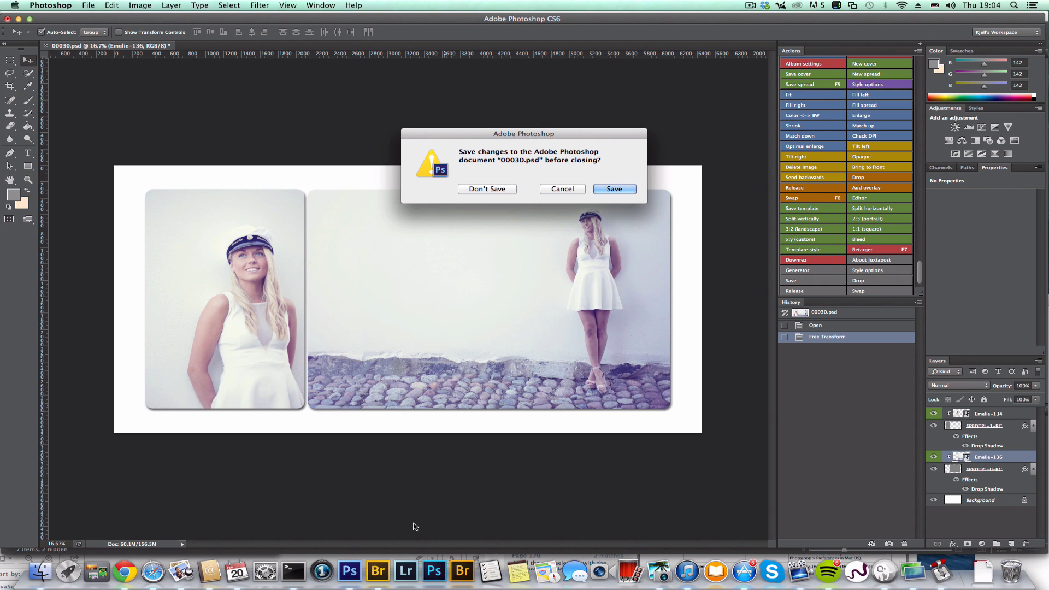
left_click(485, 189)
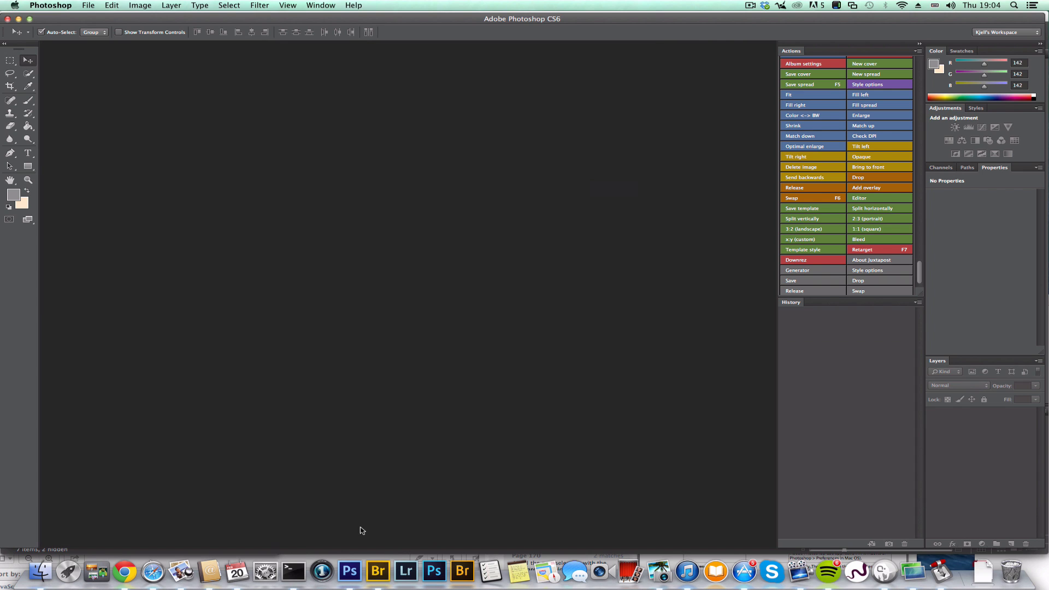
Open 00010.psd from Bridge, try swapping the two small bottom photos, then revert
left_click(378, 571)
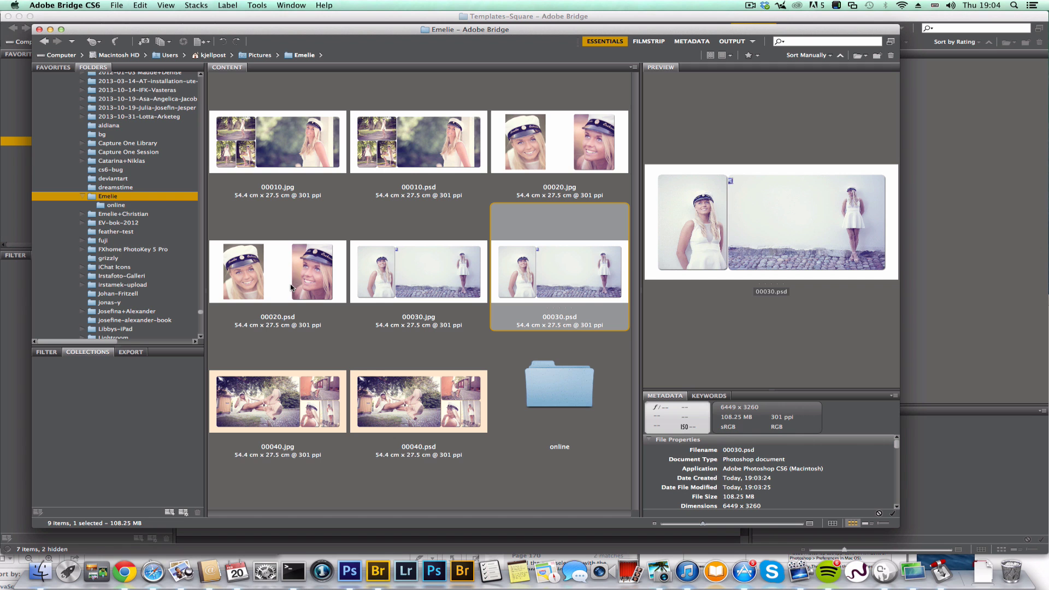
double_click(415, 124)
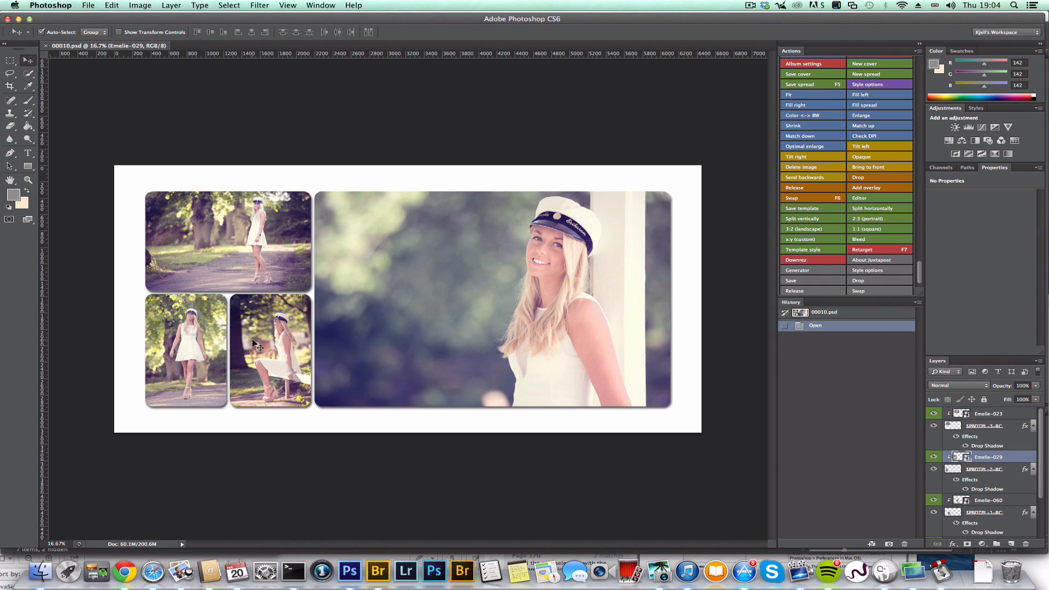
left_click(256, 345, "shift")
left_click(792, 198)
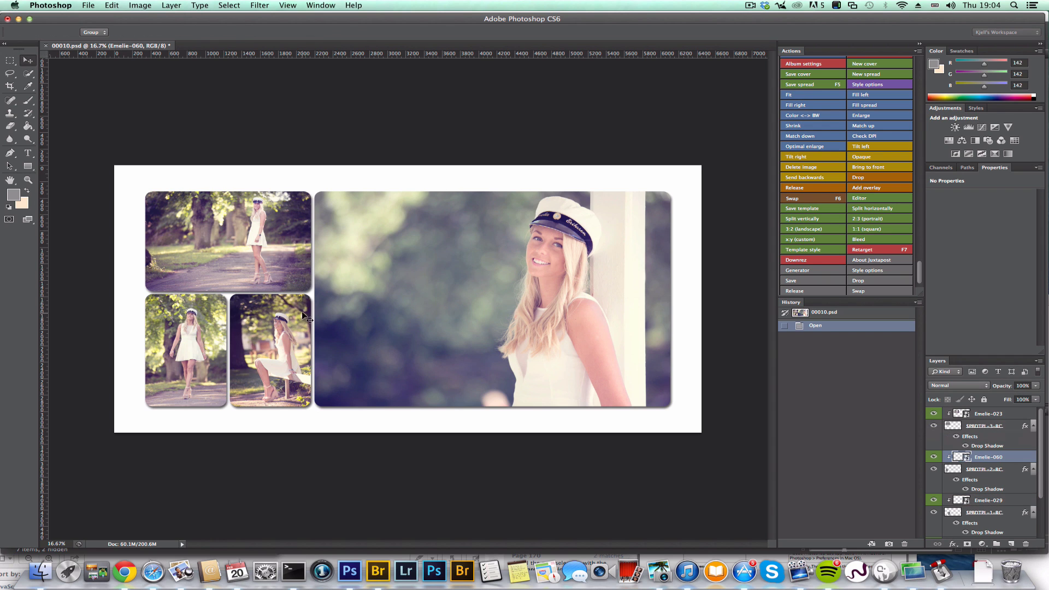
left_click(825, 314)
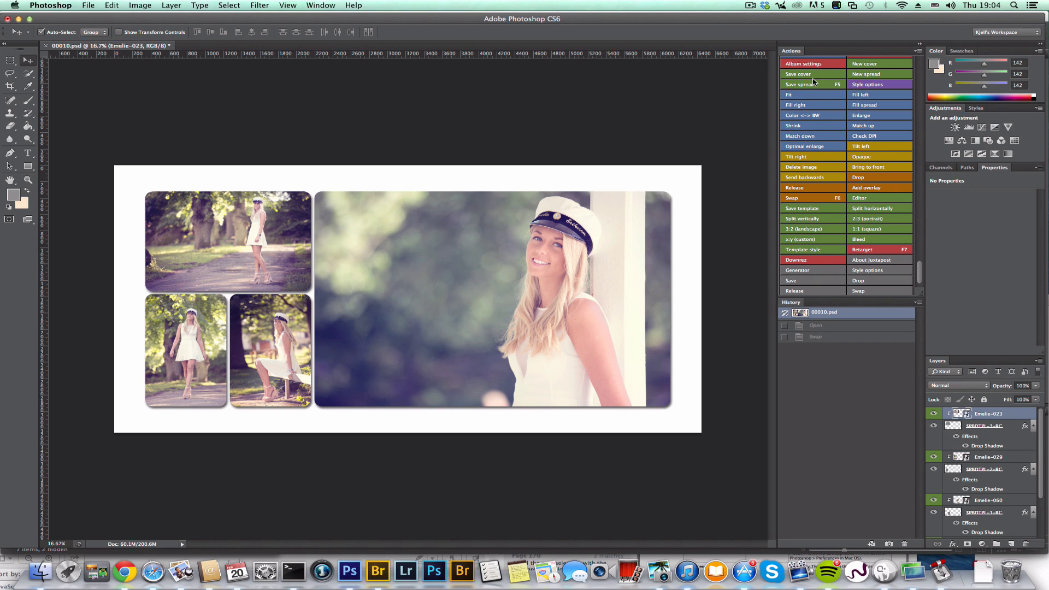
Give all photos square corners and no shadows, then return to Bridge
left_click(866, 86)
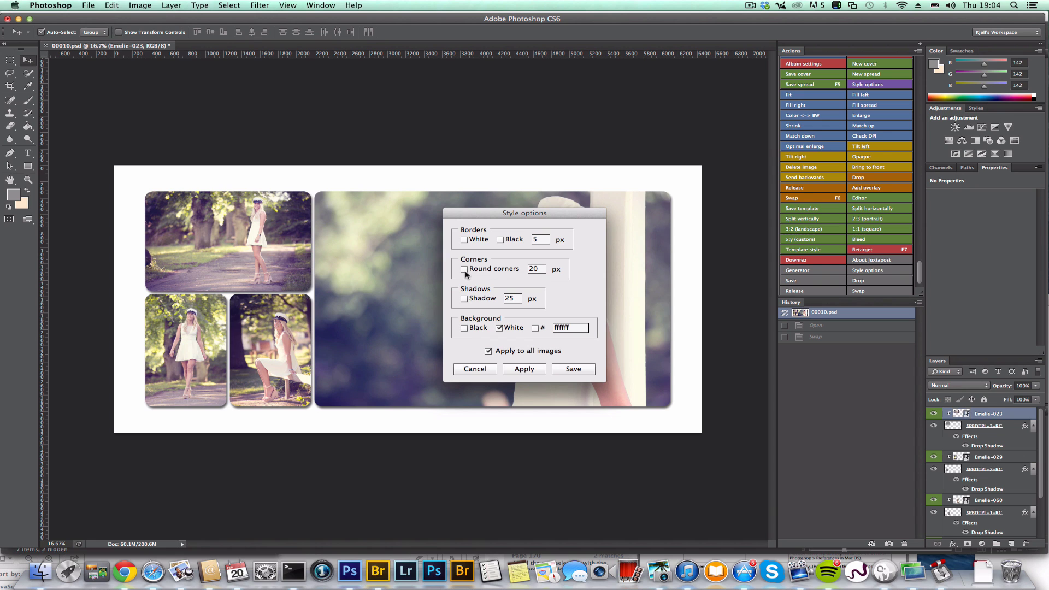
left_click(526, 370)
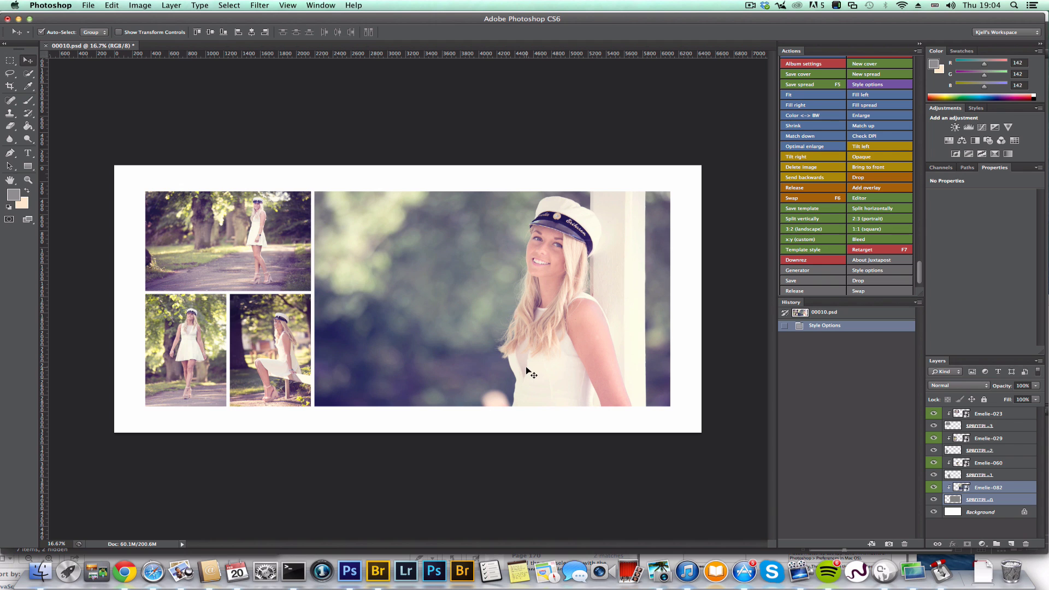
left_click(378, 571)
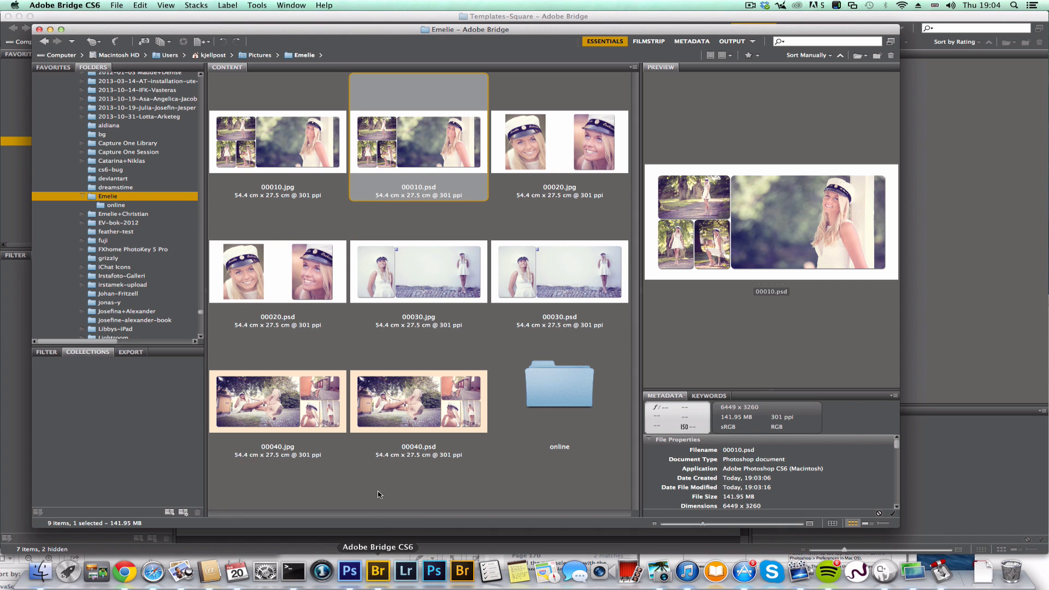